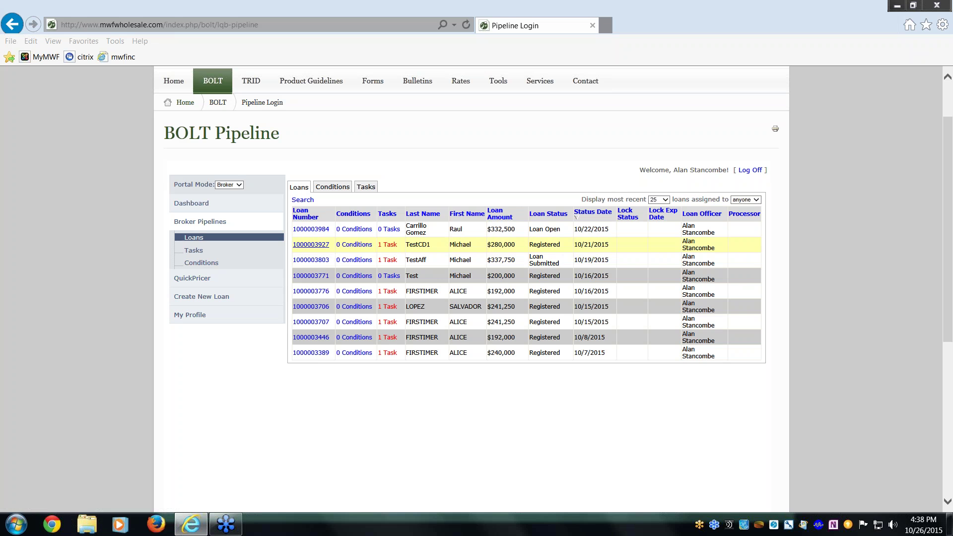
left_click(320, 244)
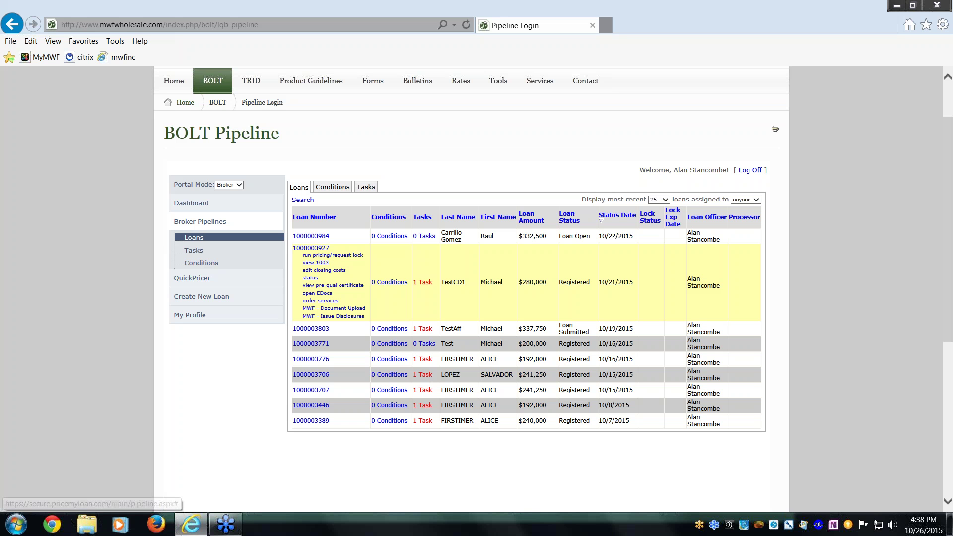
View the loan's 1003, scroll through Page 1, then show Page 3 (assets and liabilities).
left_click(317, 264)
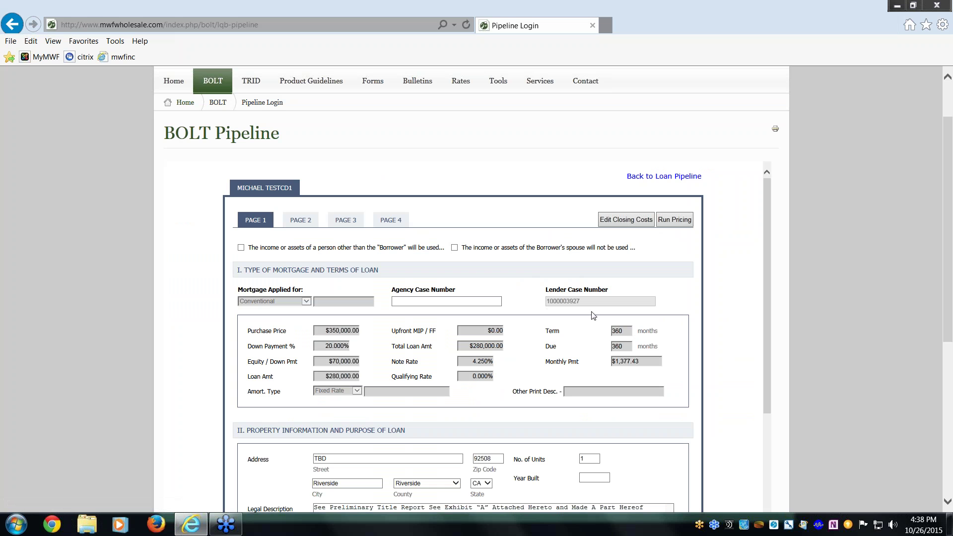
left_click_drag(946, 249, 946, 350)
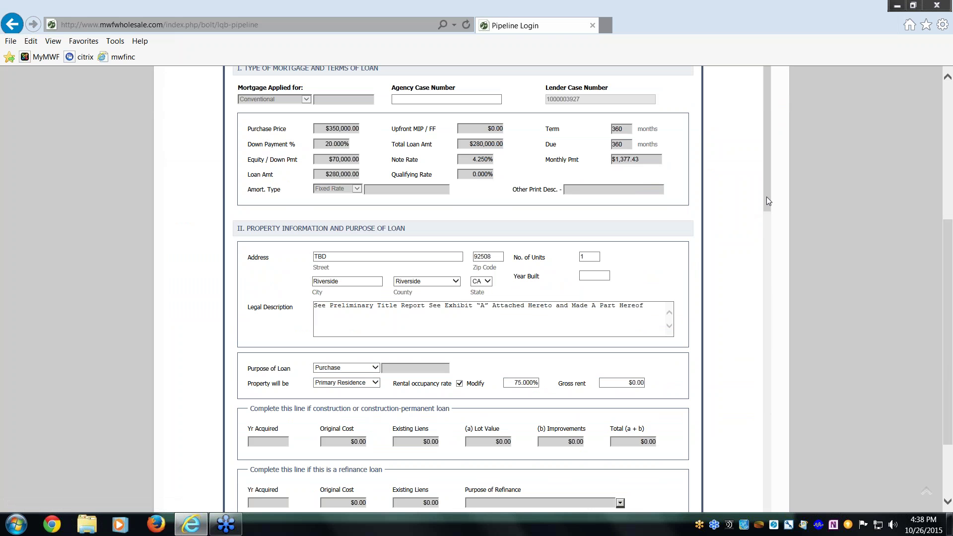
left_click_drag(766, 196, 768, 147)
scroll(874, 287, "up", 5)
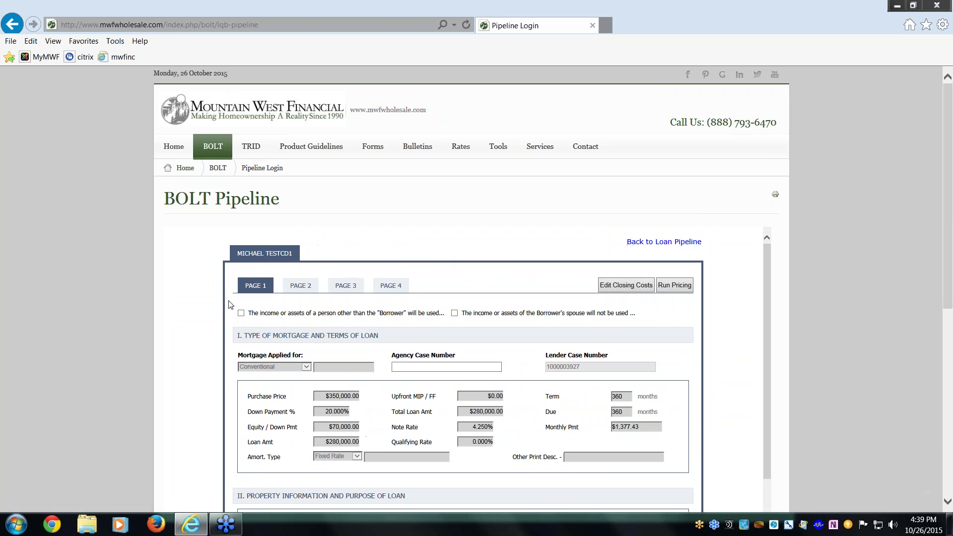
left_click_drag(334, 286, 300, 285)
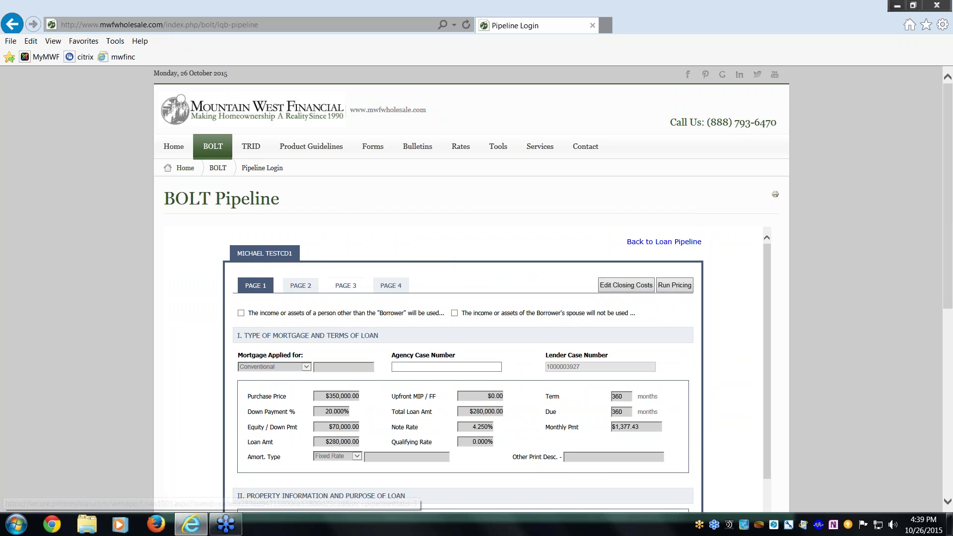
left_click(339, 287)
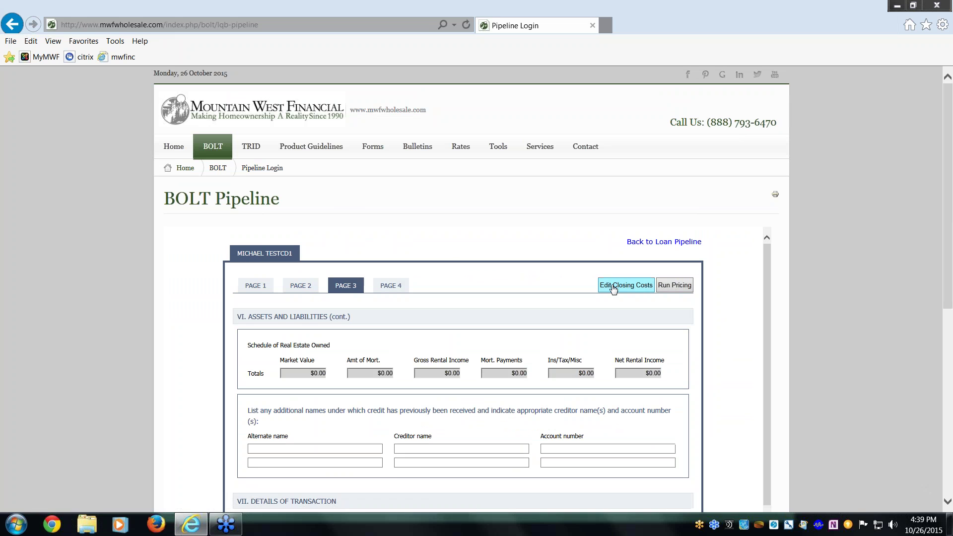
scroll(446, 392, "down", 5)
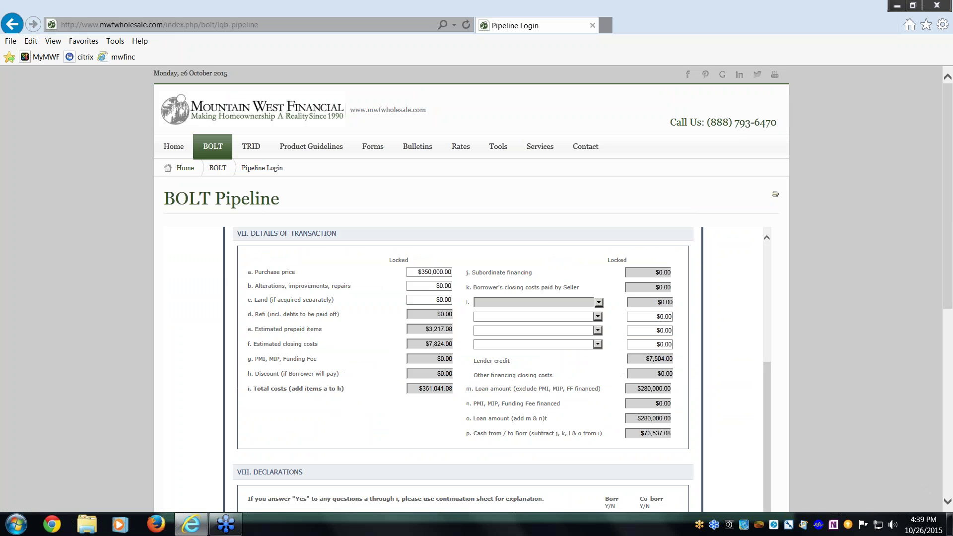
scroll(598, 341, "up", 5)
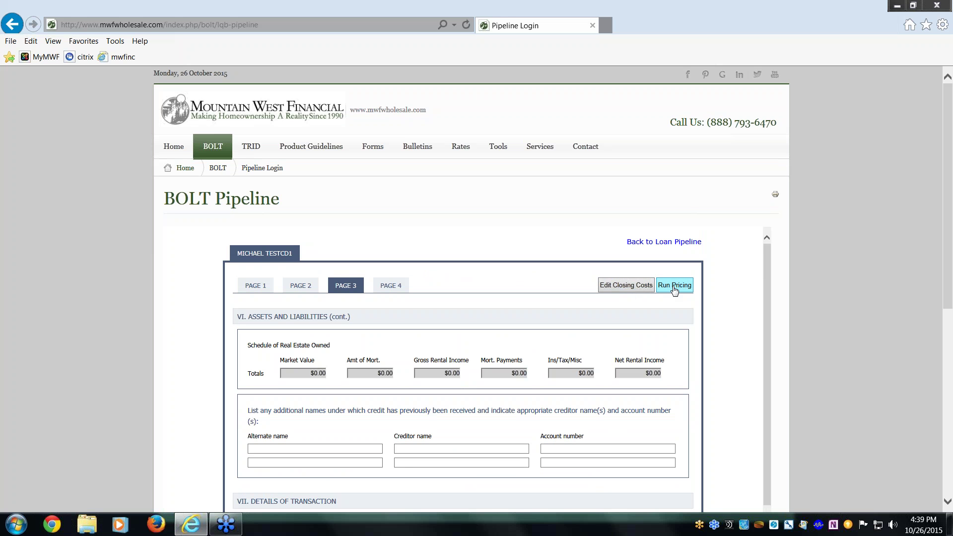
left_click(668, 242)
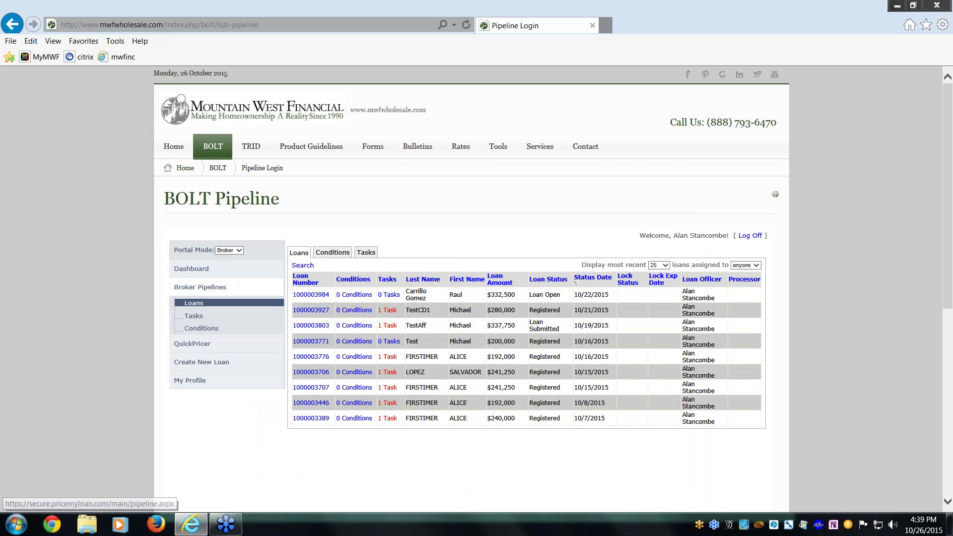
left_click(311, 310)
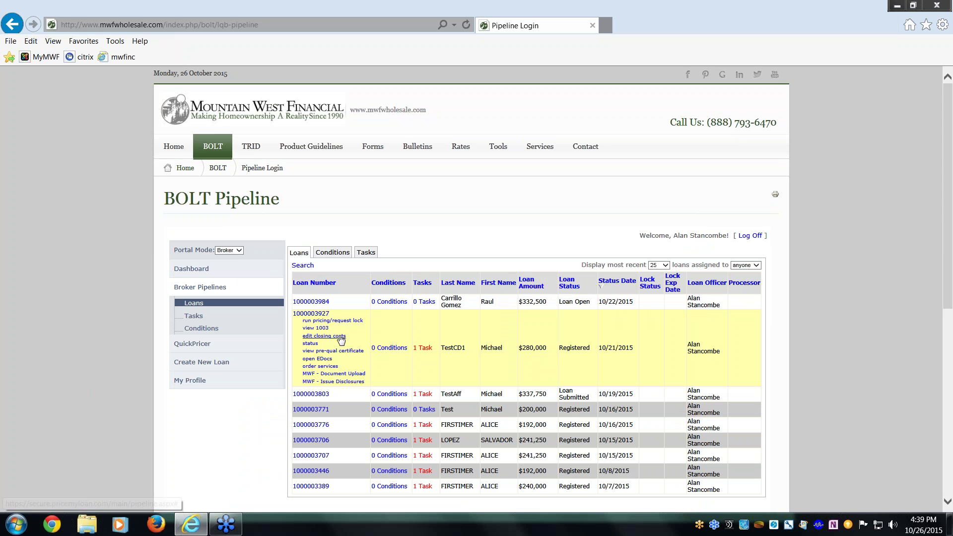
left_click(340, 336)
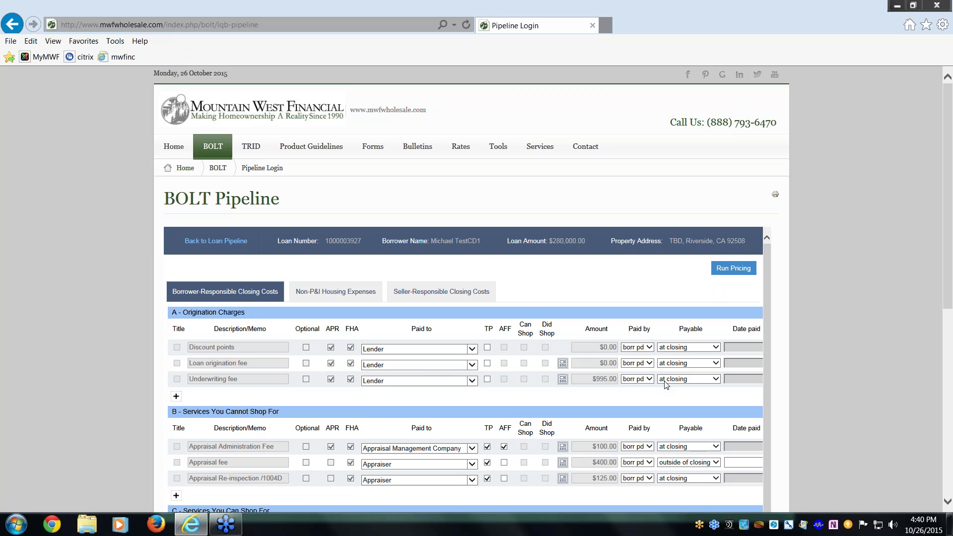
scroll(666, 385, "down", 3)
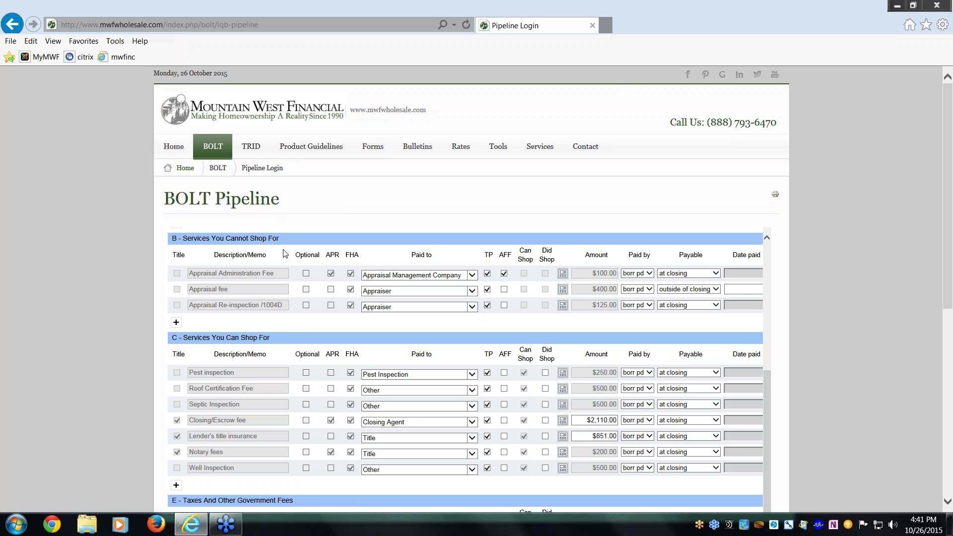
scroll(615, 253, "up", 4)
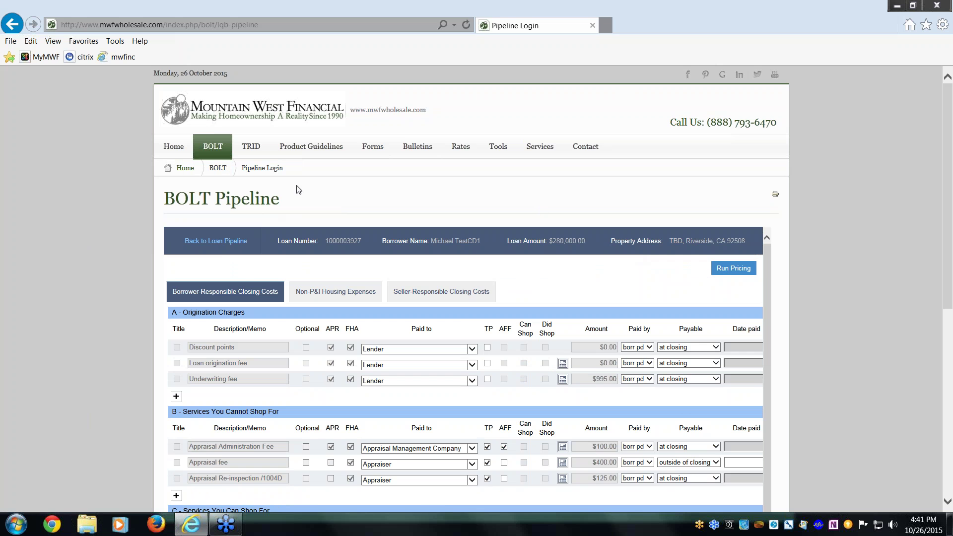
left_click(218, 242)
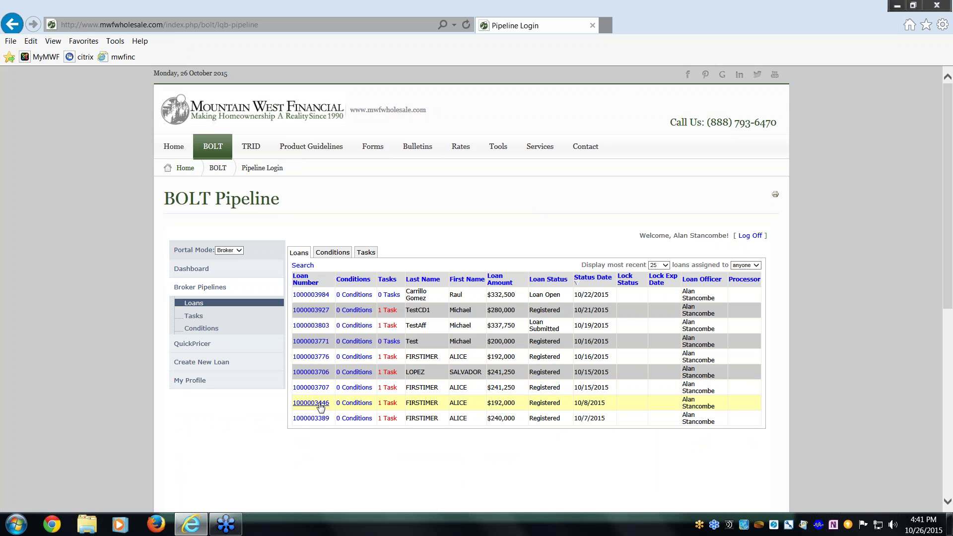
left_click(320, 405)
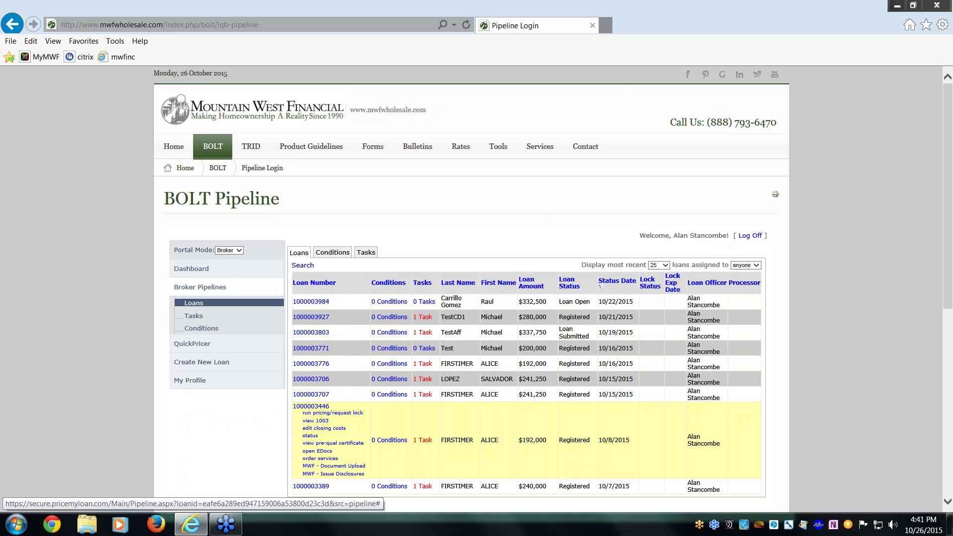
left_click(316, 420)
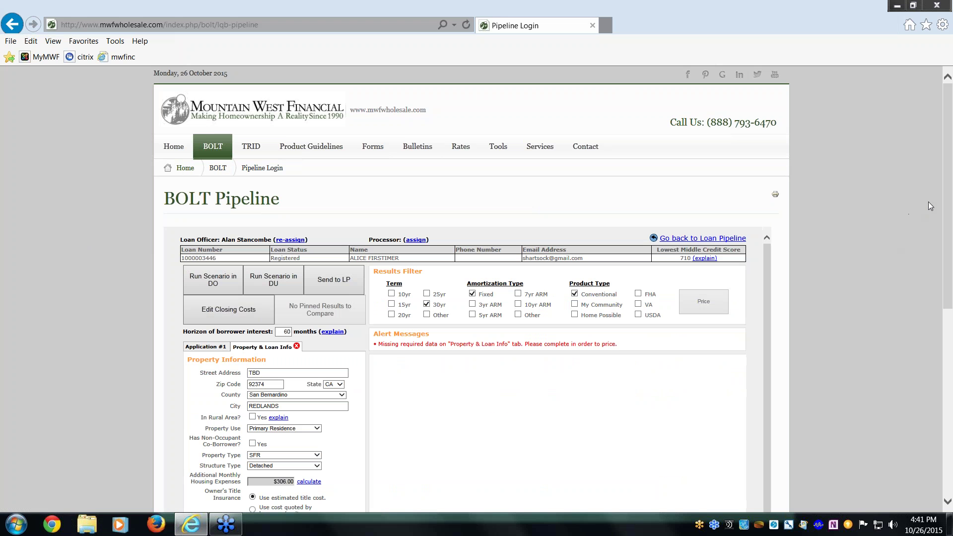
scroll(487, 305, "down", 6)
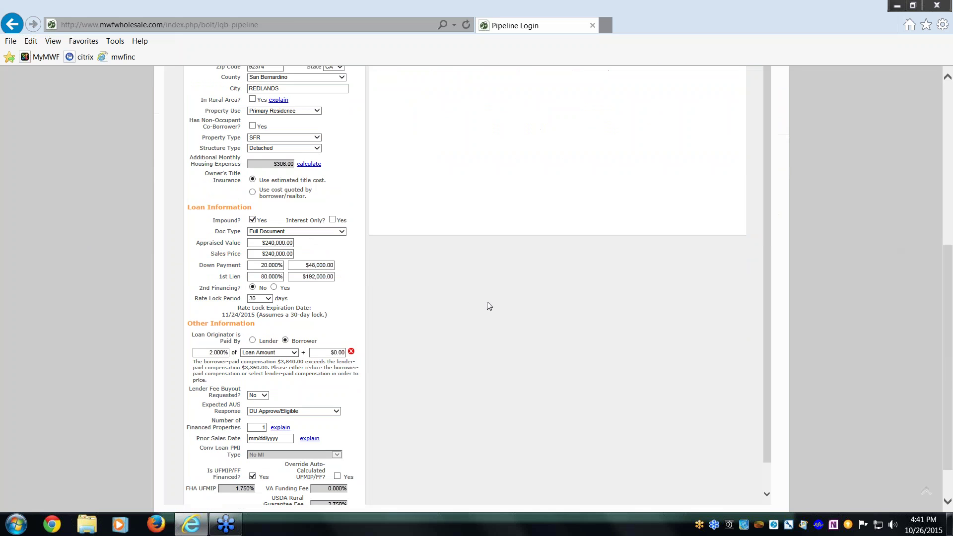
Keep compensation borrower-paid, clear 2.000% to 0.000%, and enter then clear a $5,000 flat amount.
left_click(252, 341)
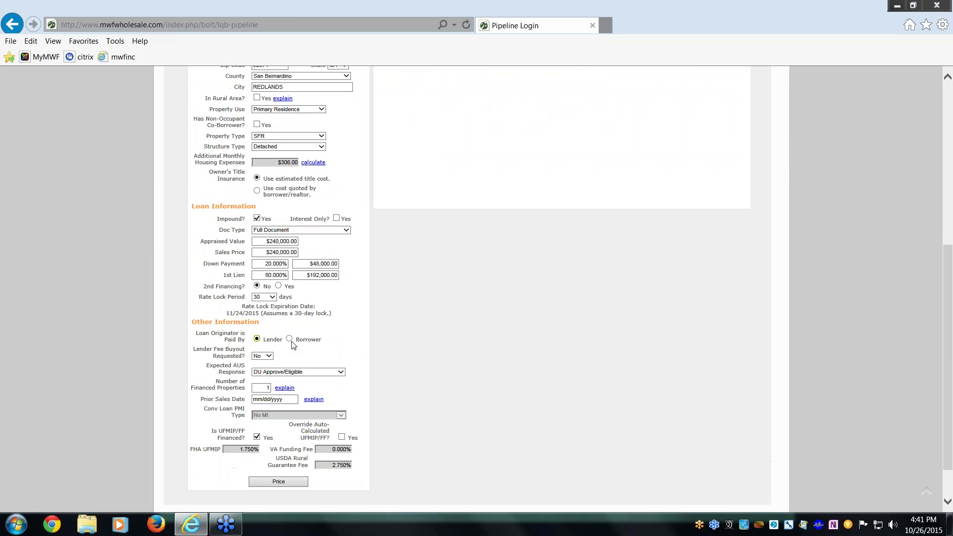
left_click(284, 340)
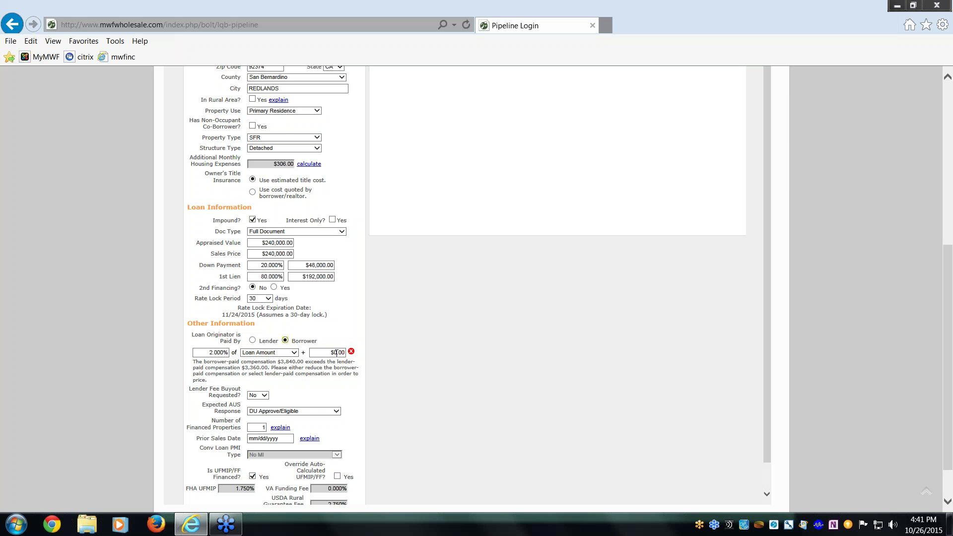
left_click(204, 353)
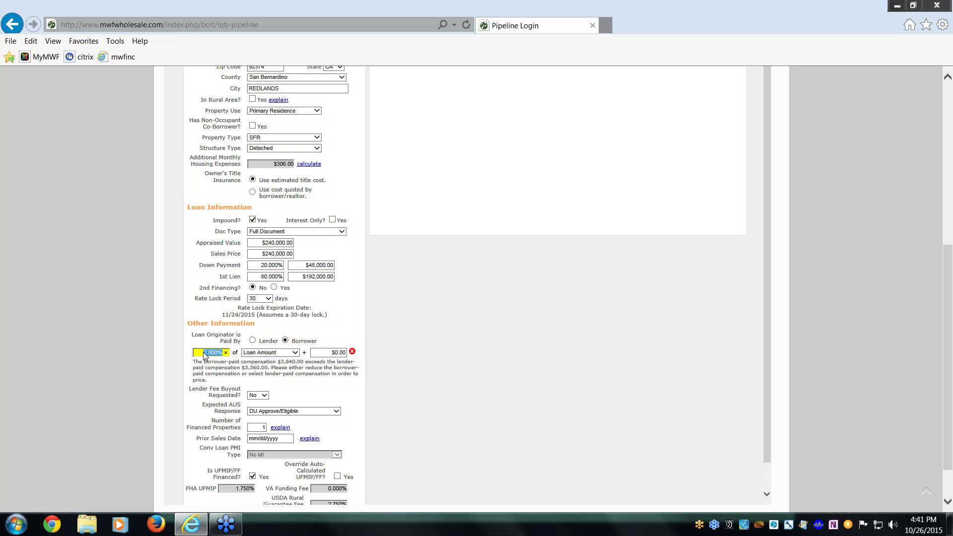
left_click(226, 352)
key("Tab")
type("5")
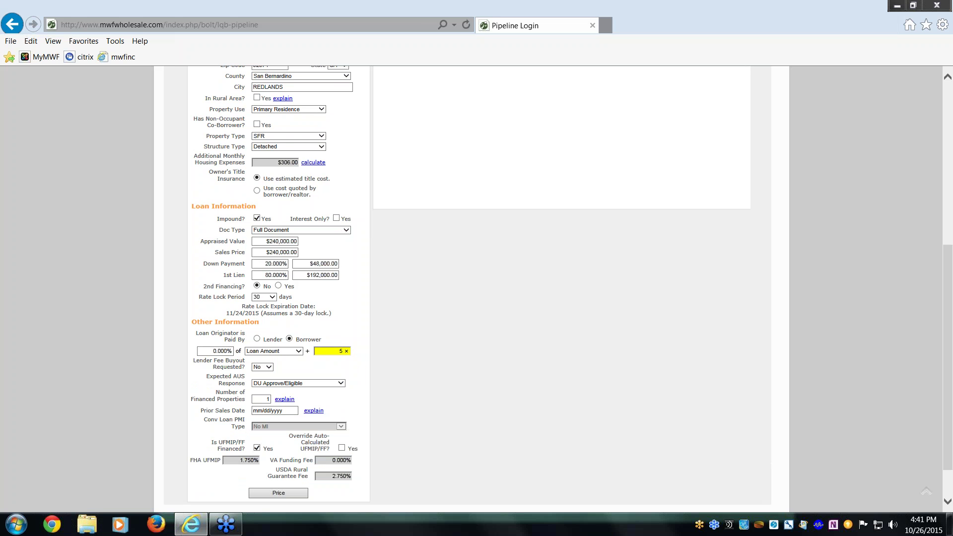
type(",000")
left_click(330, 335)
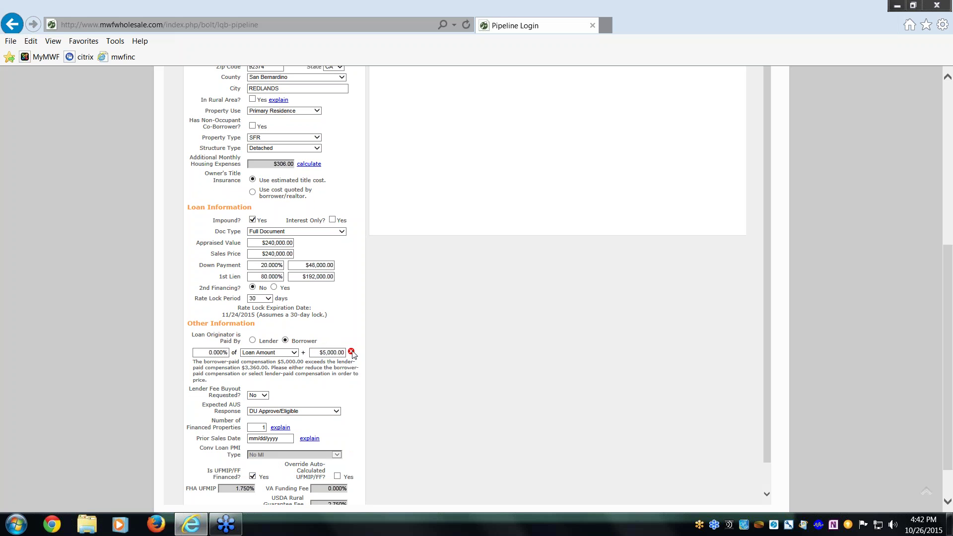
left_click(342, 353)
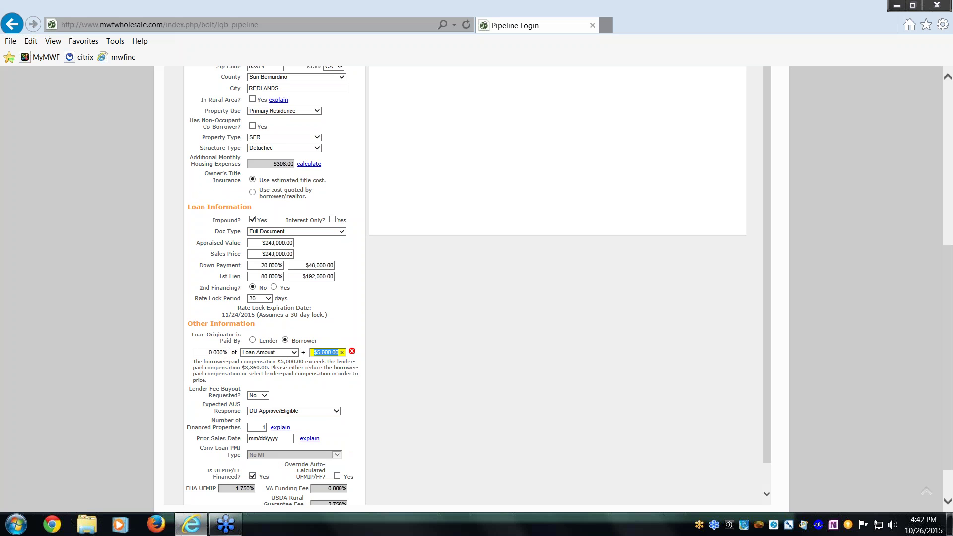
left_click(342, 352)
scroll(355, 336, "down", 1)
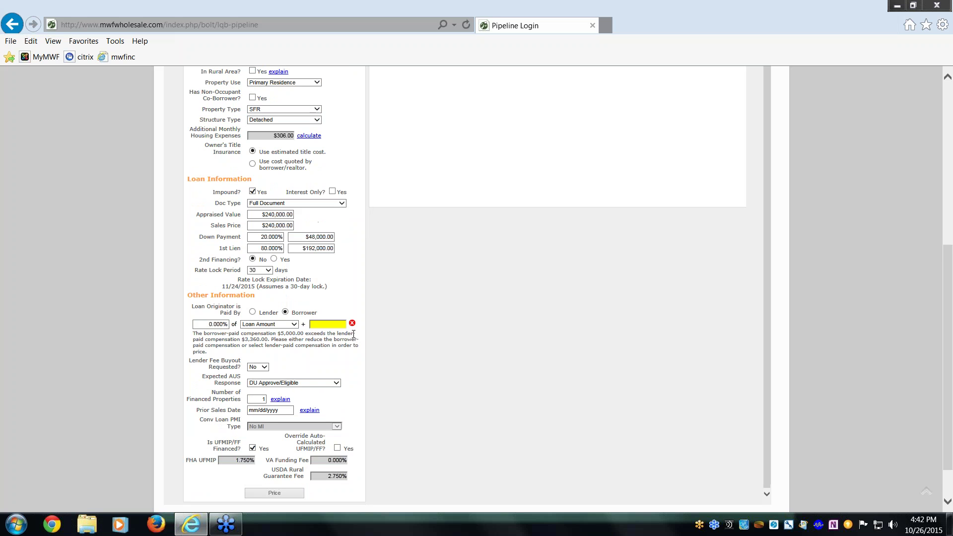
scroll(353, 334, "up", 1)
scroll(464, 240, "up", 5)
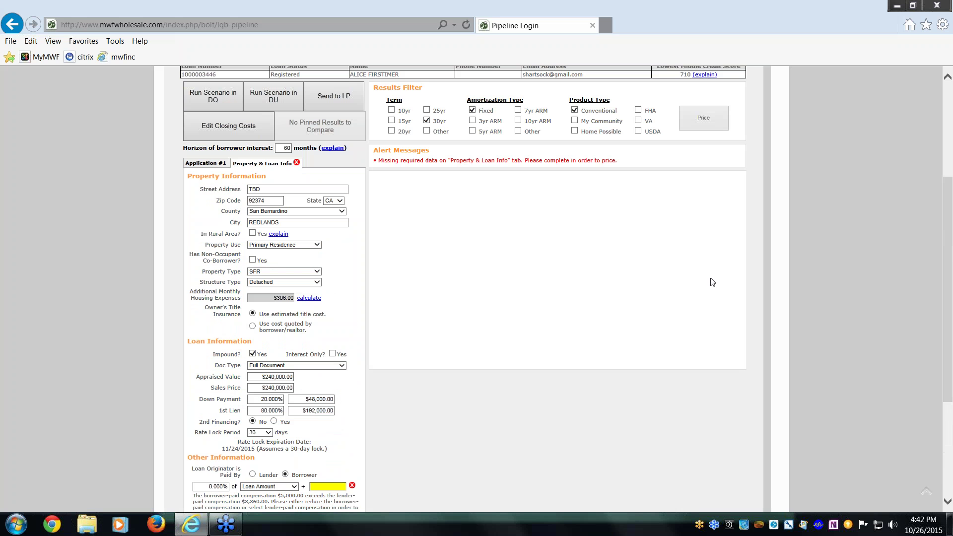
left_click_drag(946, 330, 944, 251)
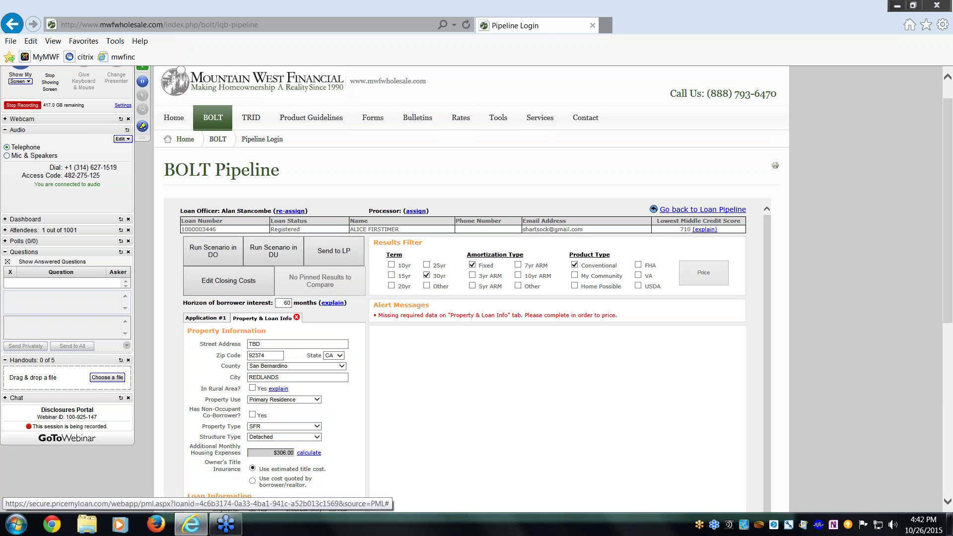
Open the $192,000 loan's closing costs from the pipeline, review them, and return to the Loans list.
left_click(718, 211)
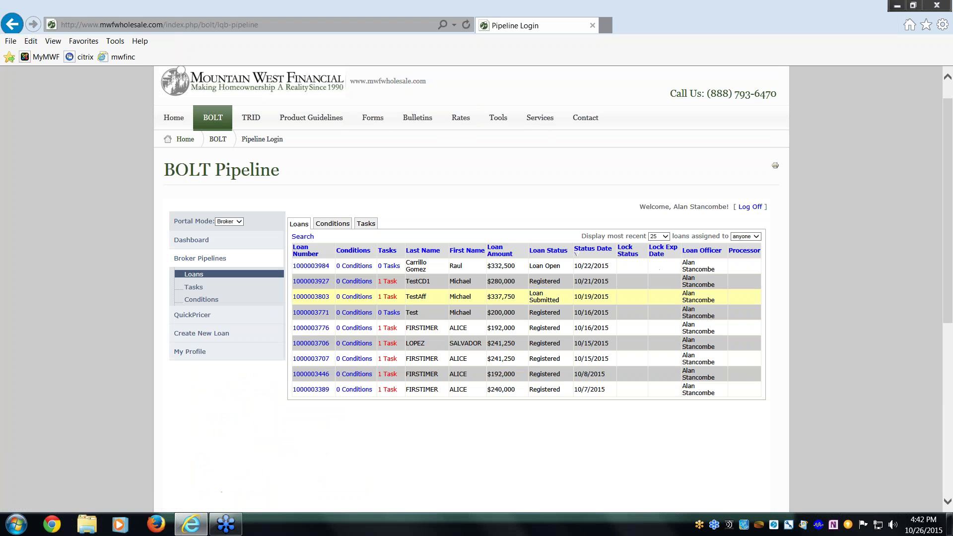
mouse_move(310, 375)
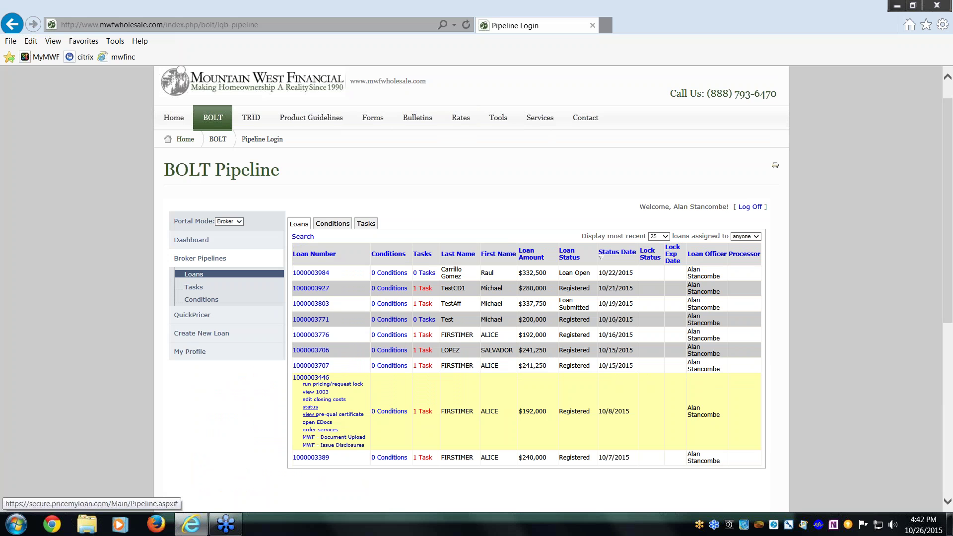
left_click(331, 401)
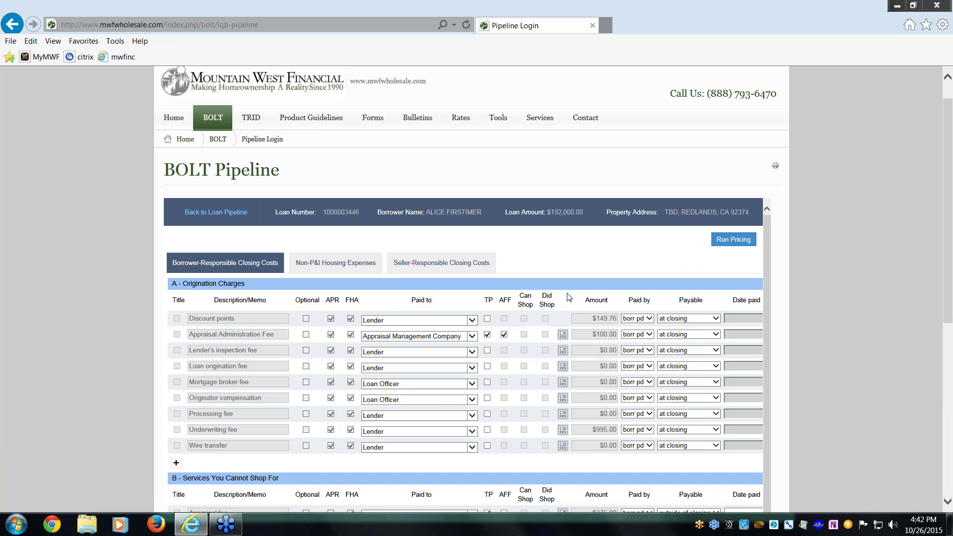
scroll(569, 293, "down", 7)
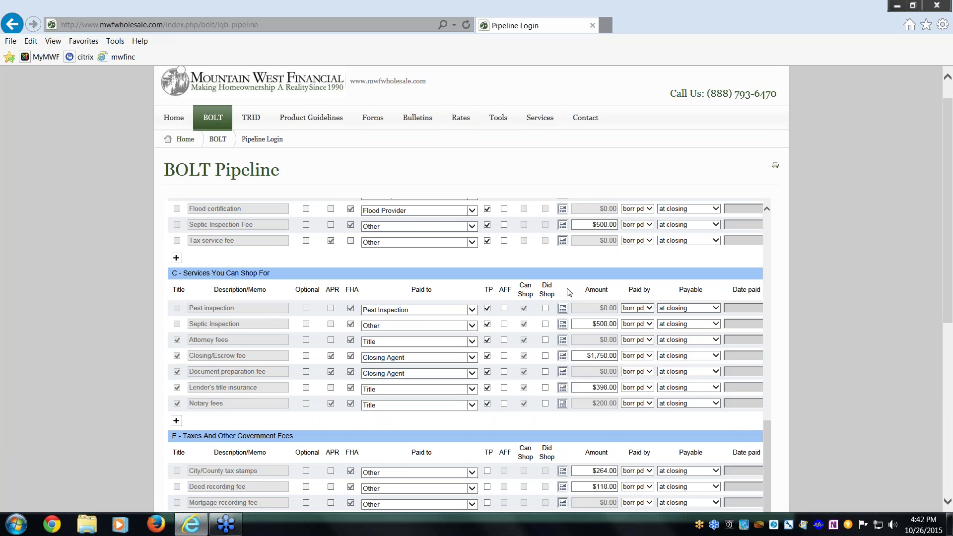
scroll(569, 292, "down", 1)
scroll(567, 287, "up", 8)
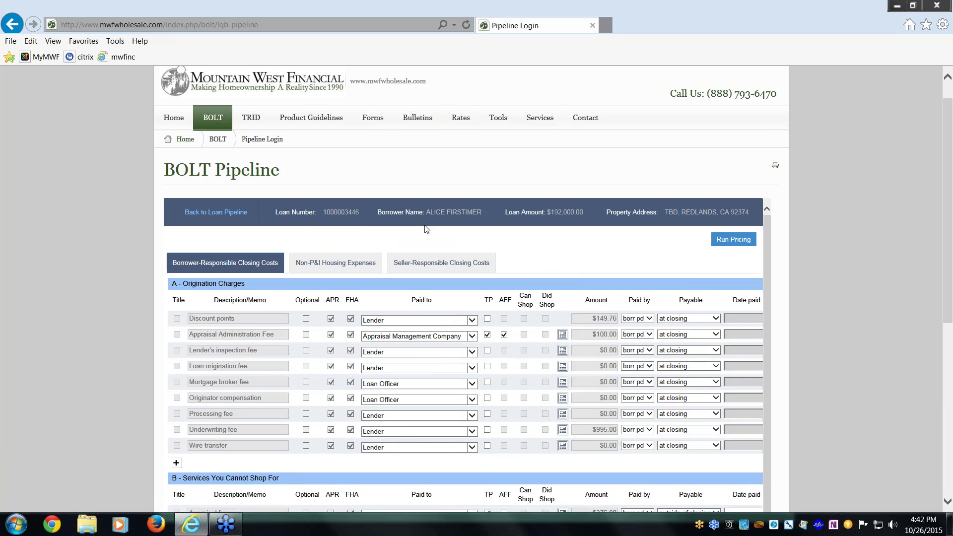
left_click(225, 213)
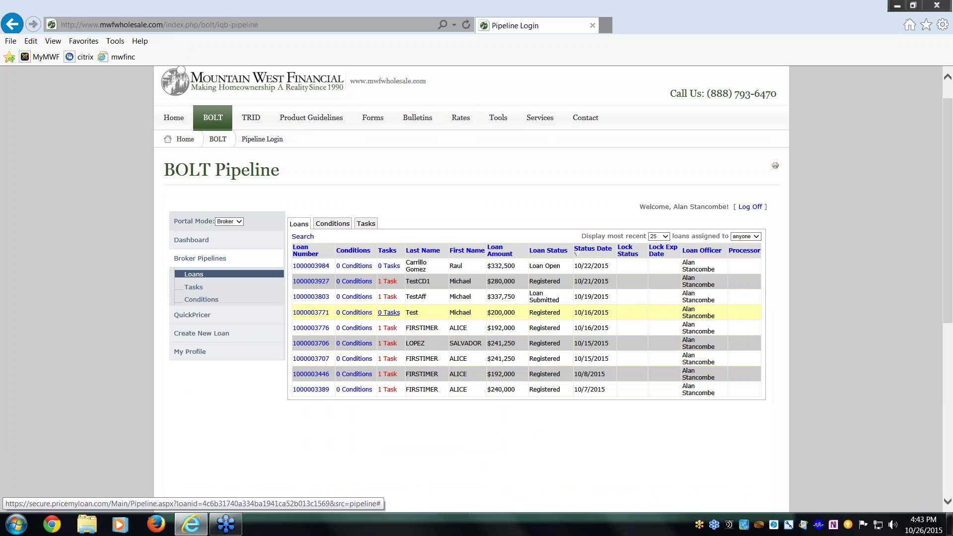
left_click(318, 282)
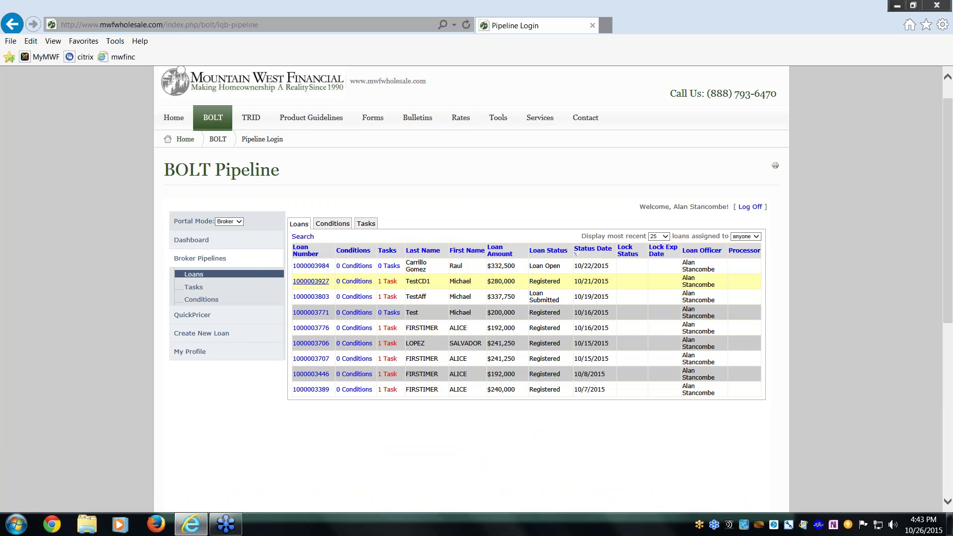
left_click(250, 277)
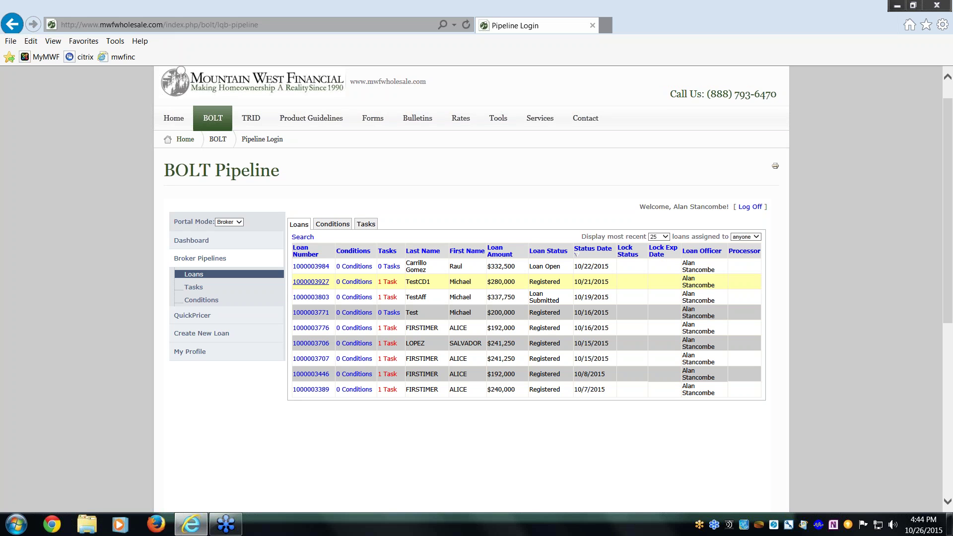
left_click(313, 282)
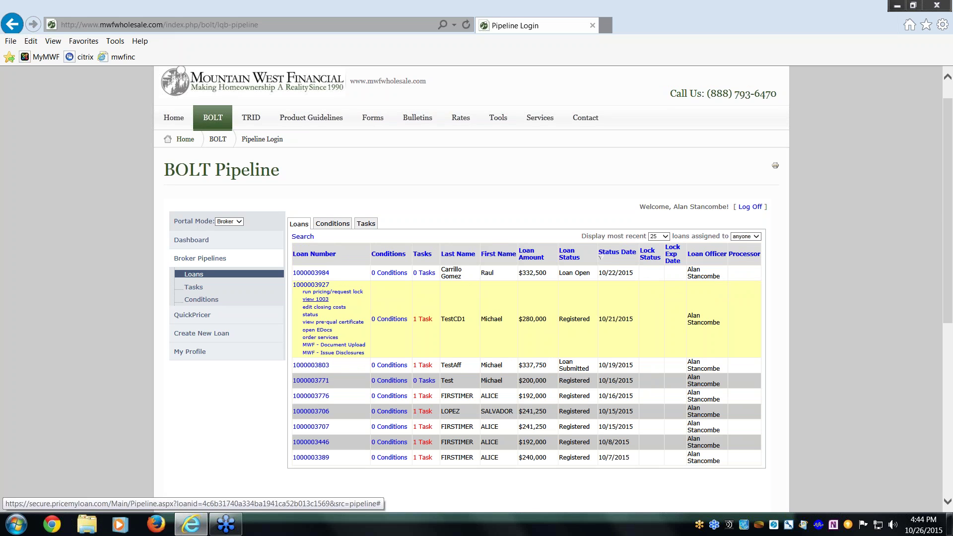
left_click(315, 299)
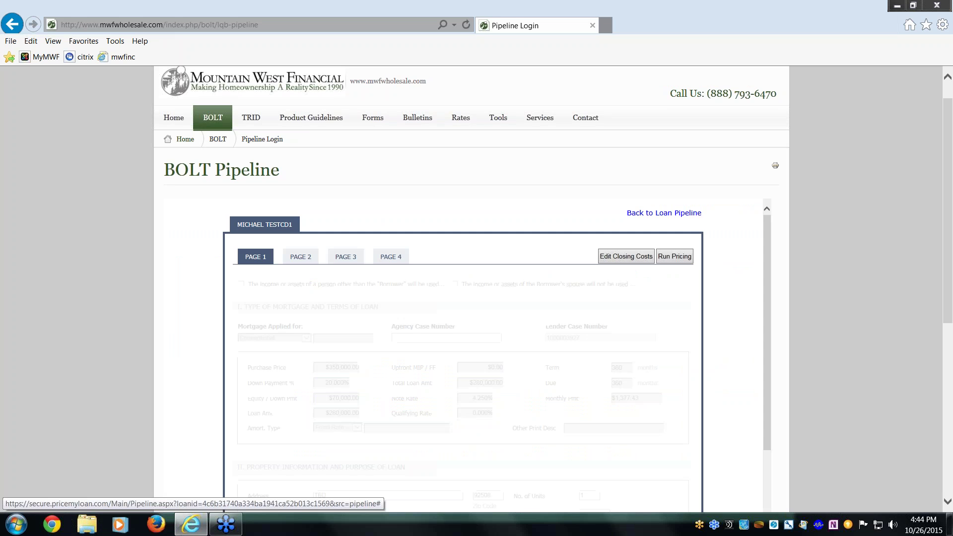
scroll(314, 283, "down", 3)
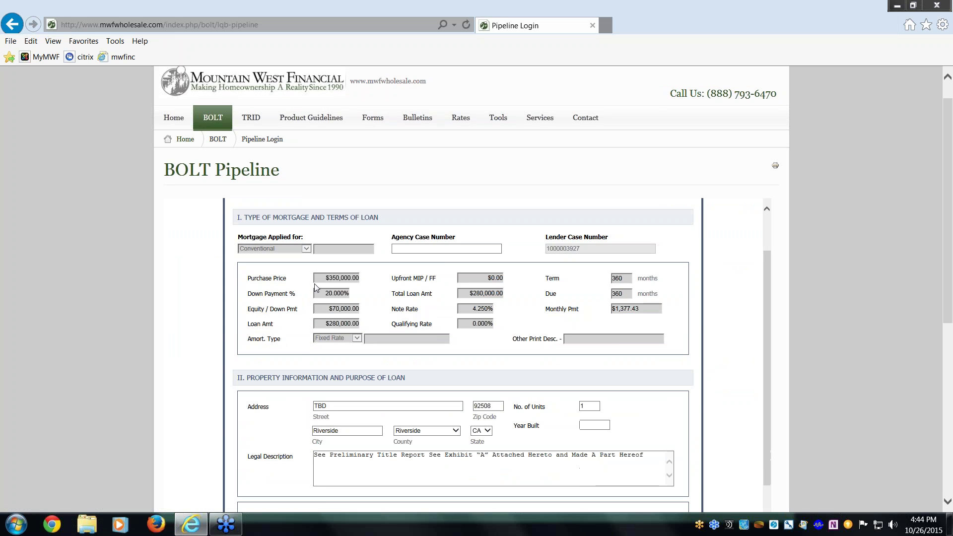
scroll(318, 282, "up", 3)
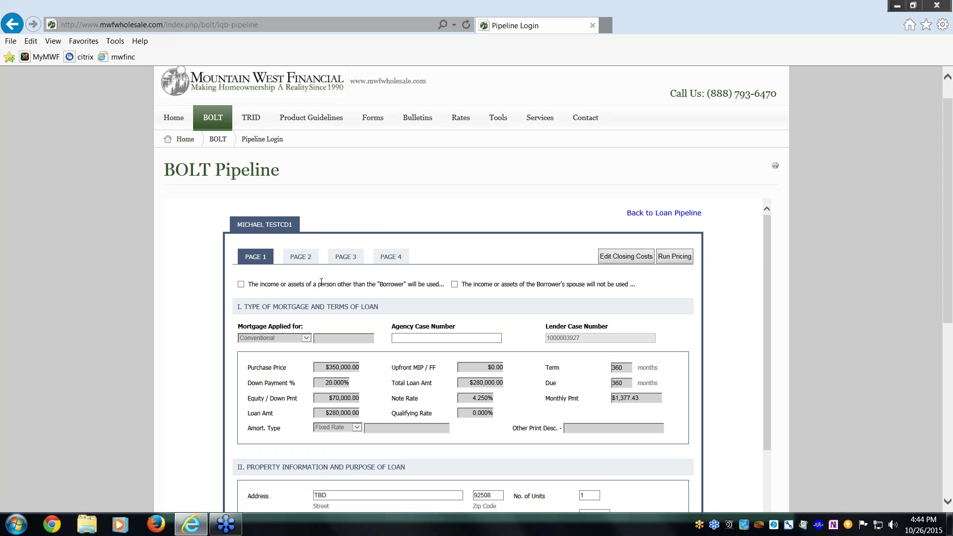
scroll(318, 282, "down", 3)
scroll(388, 318, "down", 3)
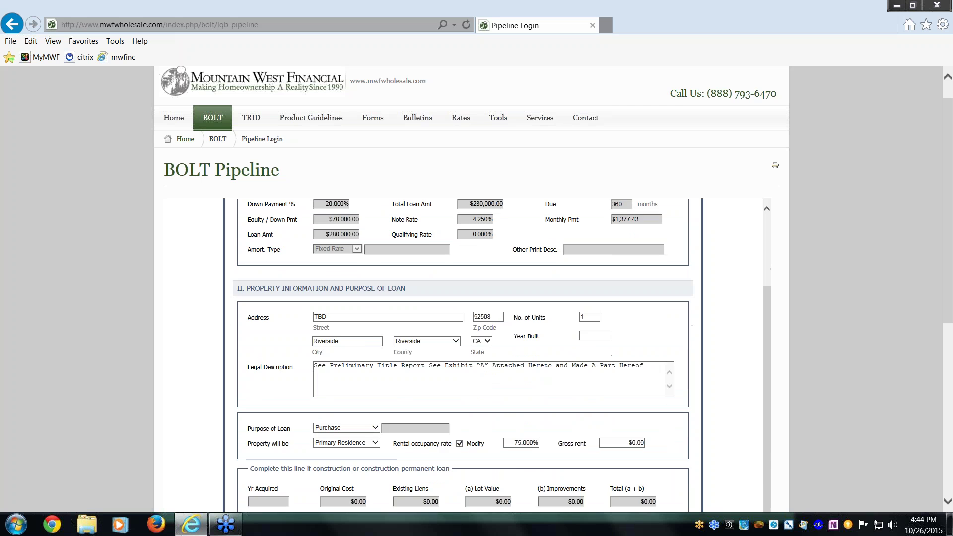
scroll(388, 318, "down", 3)
scroll(502, 354, "down", 6)
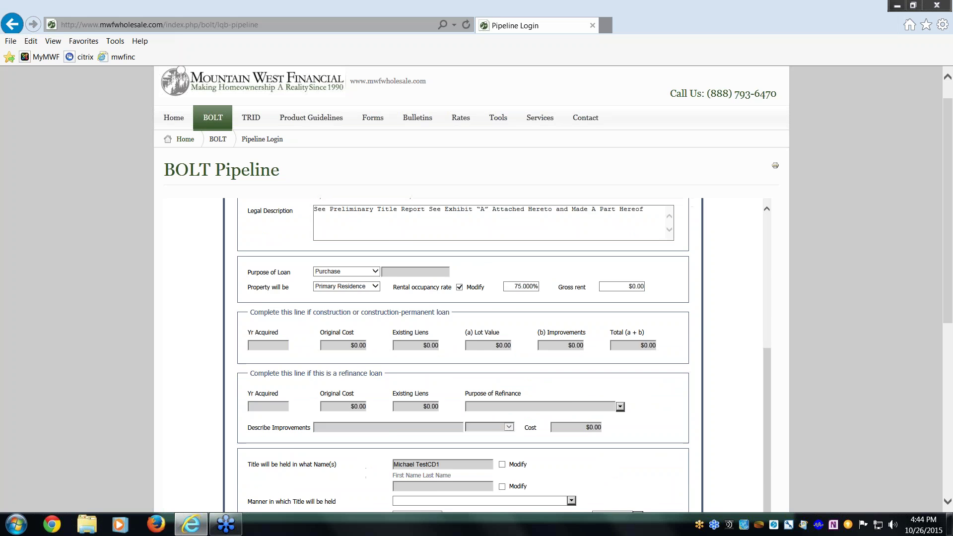
scroll(461, 355, "down", 6)
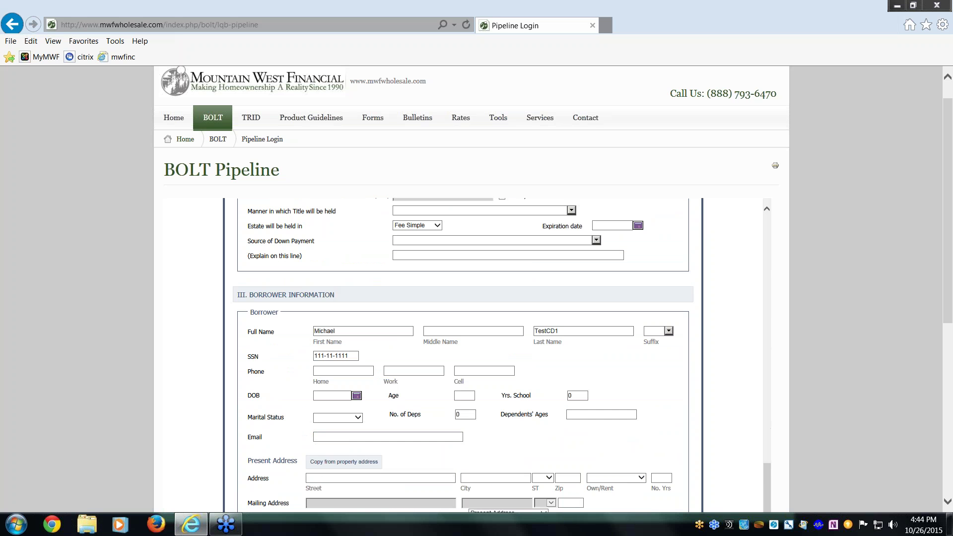
scroll(463, 354, "down", 3)
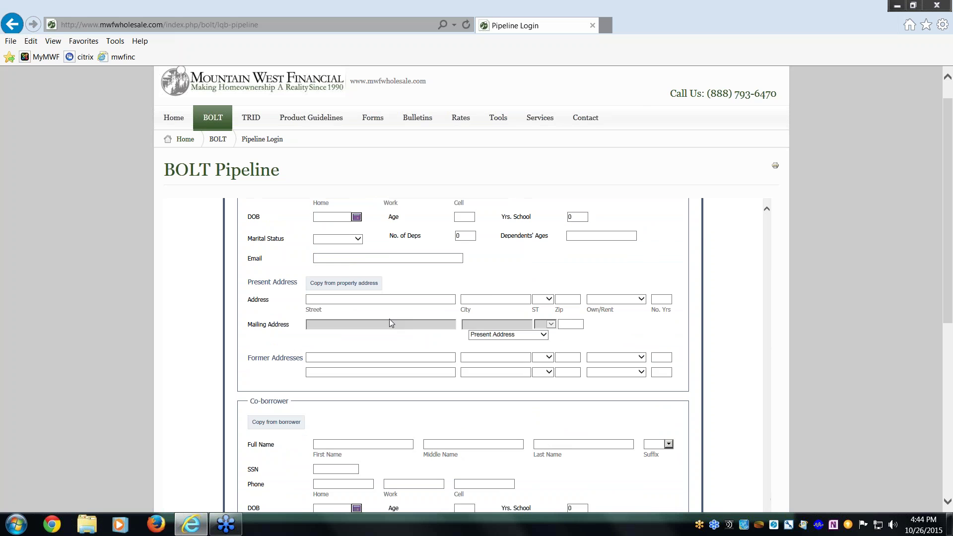
scroll(389, 322, "down", 1)
scroll(389, 322, "up", 12)
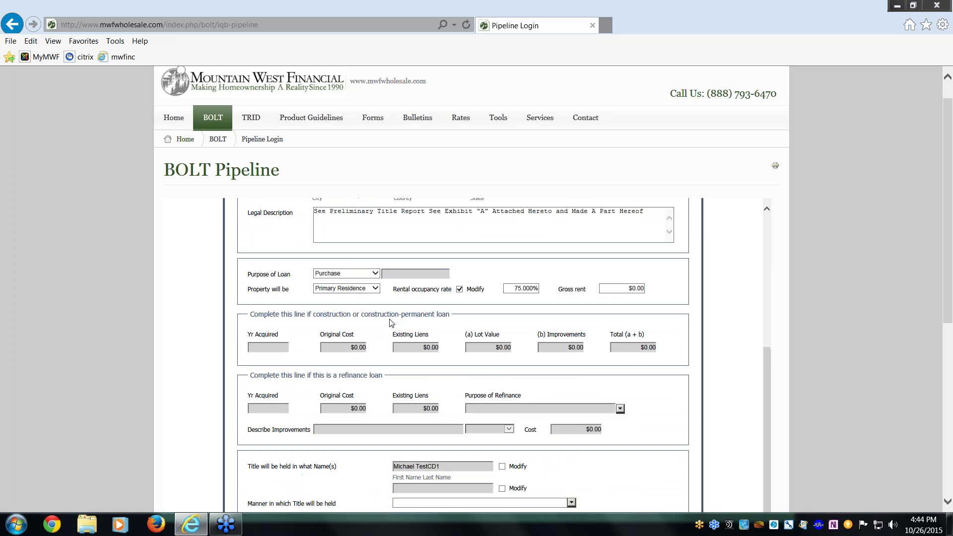
scroll(390, 323, "up", 6)
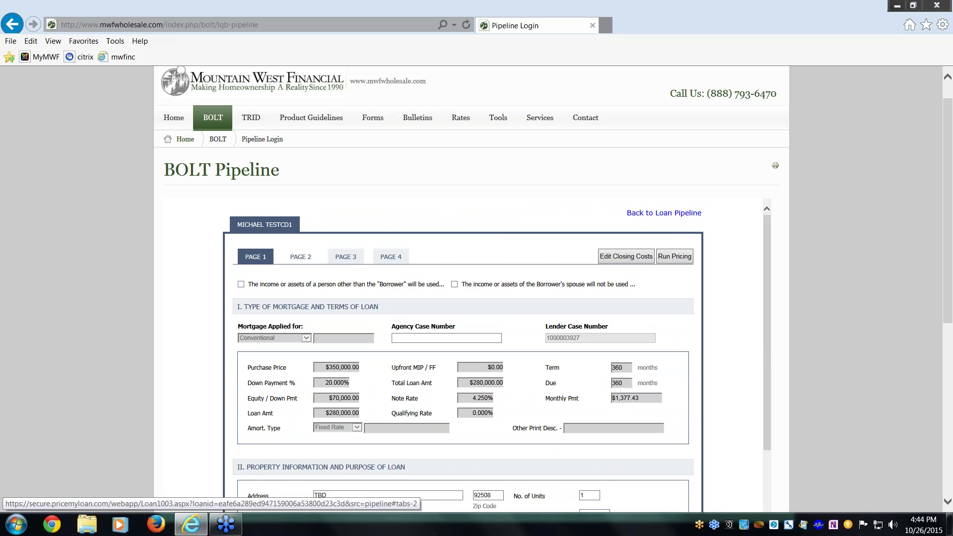
left_click(293, 261)
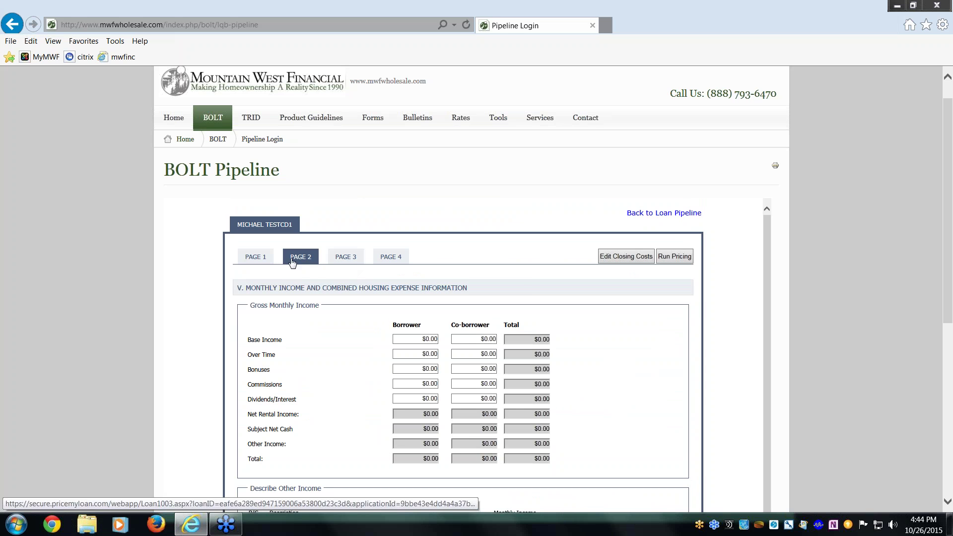
left_click(252, 260)
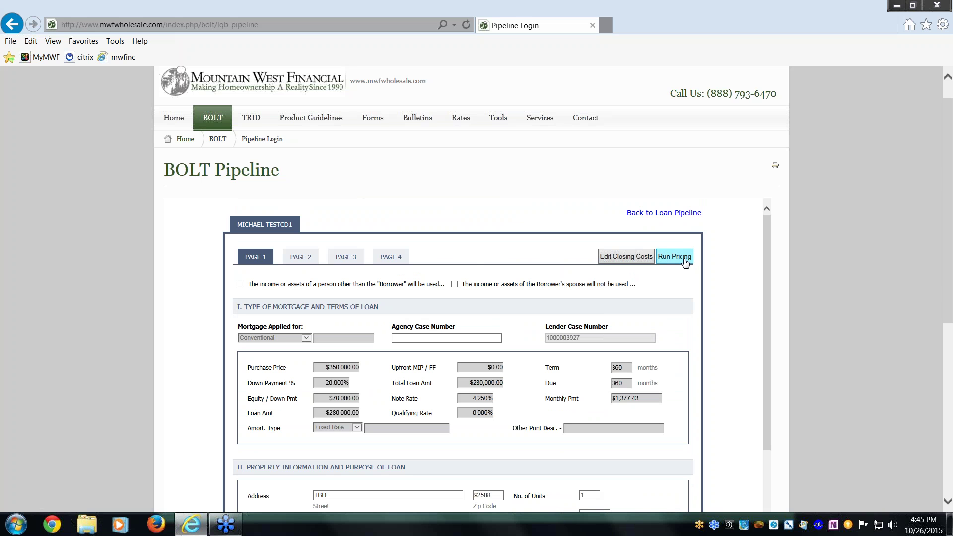
left_click(655, 214)
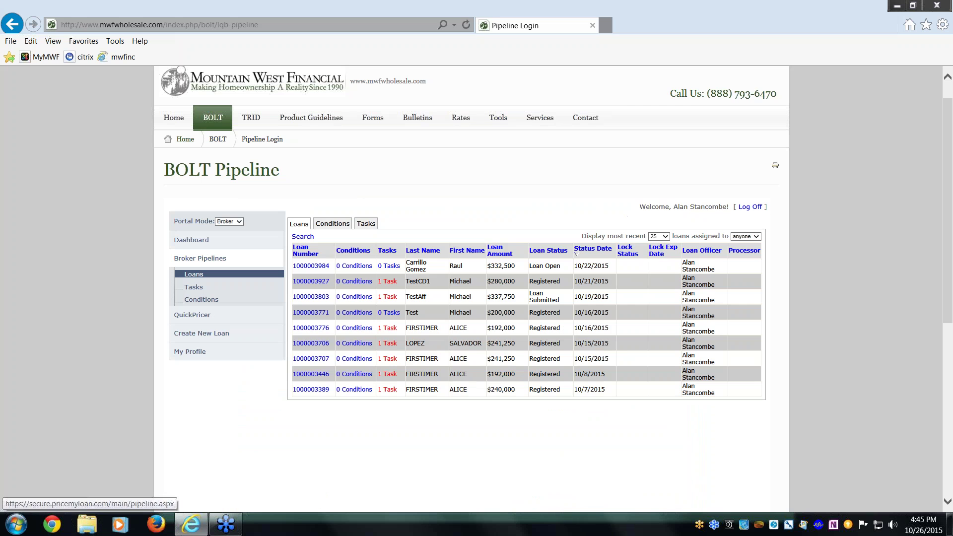
left_click(312, 282)
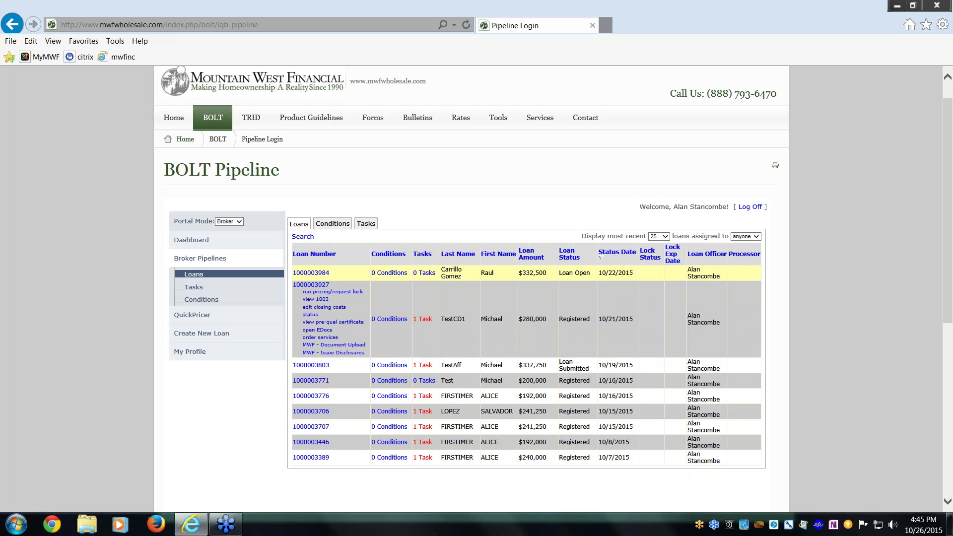
left_click(337, 309)
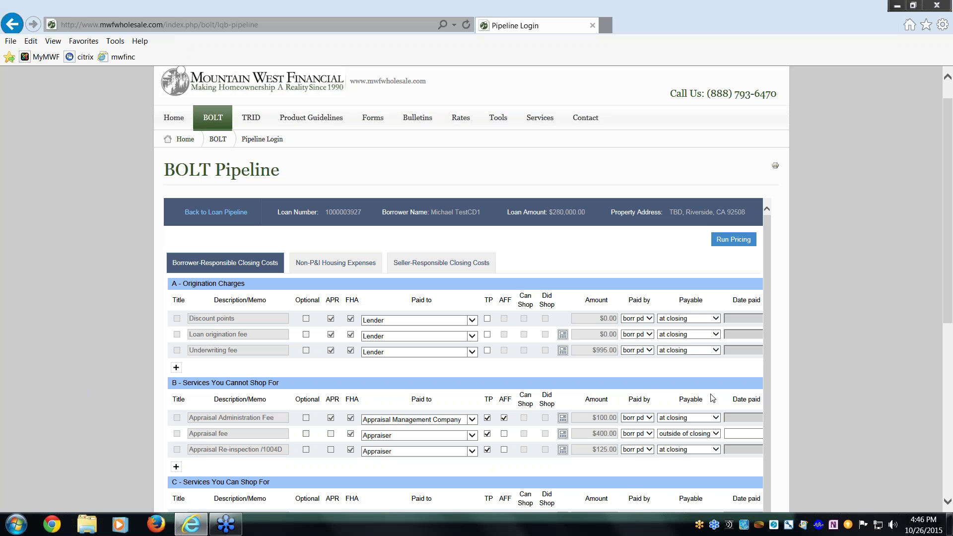
scroll(710, 403, "down", 3)
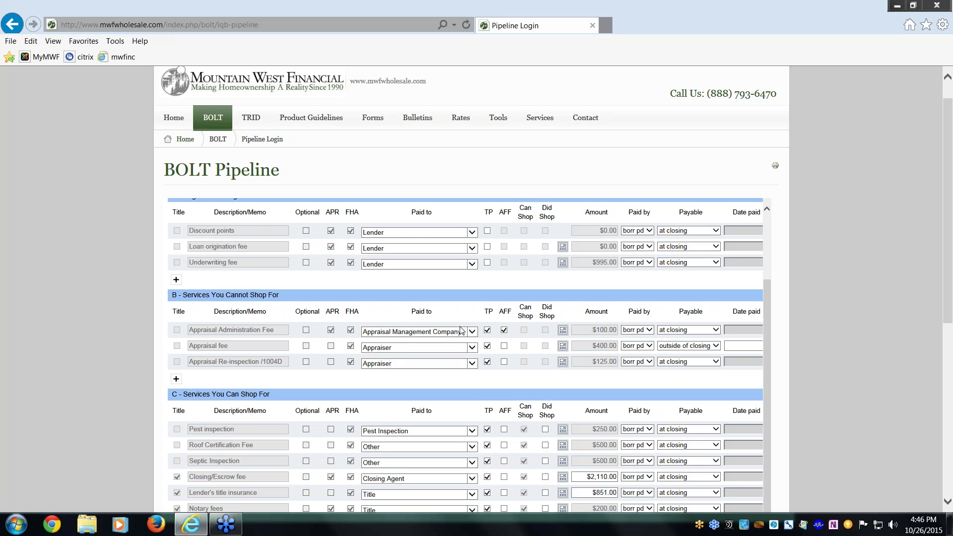
scroll(460, 331, "down", 3)
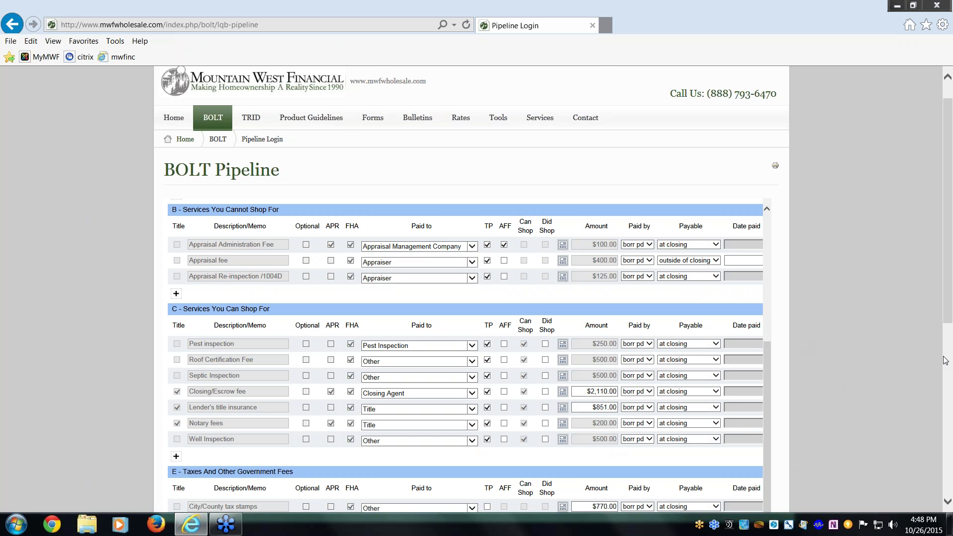
Remove the $500.00 Well Inspection fee from the closing costs, confirming with Yes.
left_click(946, 371)
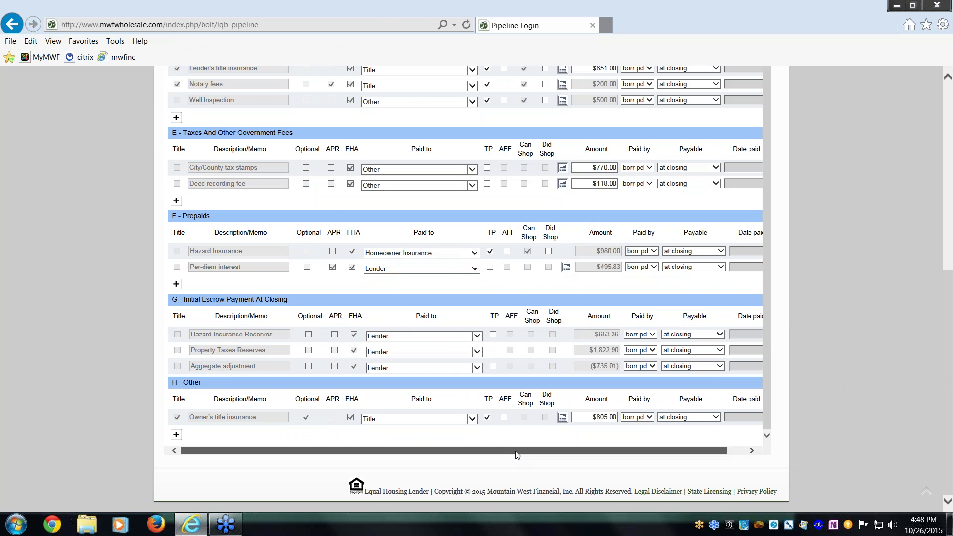
left_click_drag(513, 453, 583, 472)
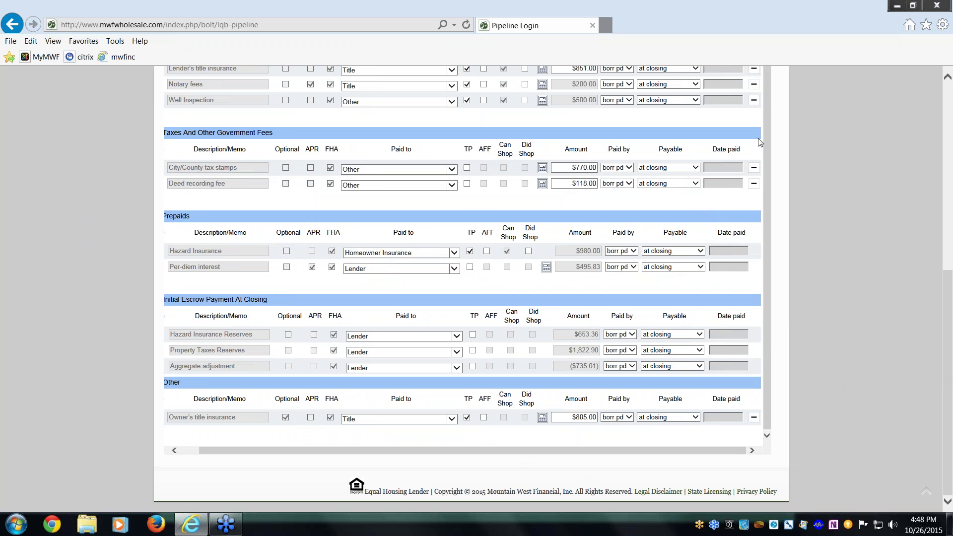
left_click(754, 103)
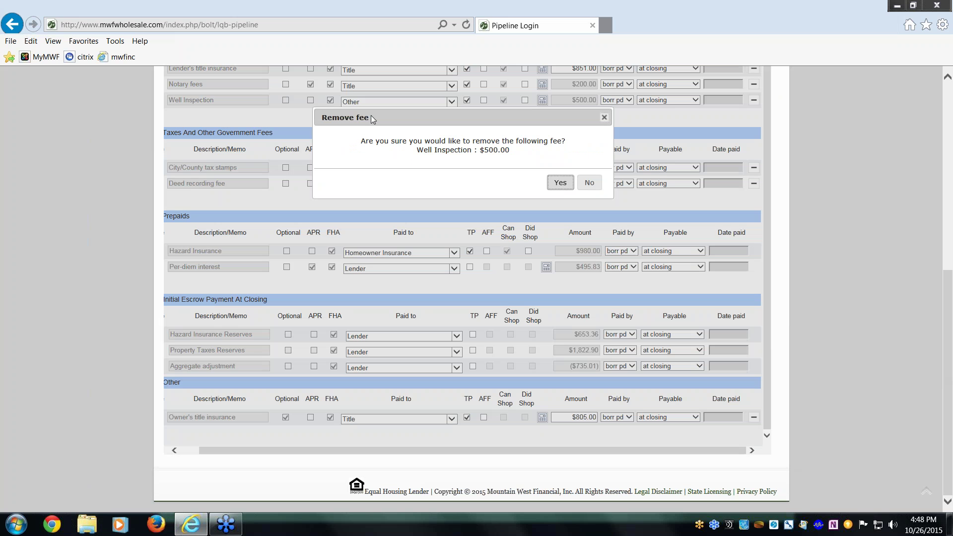
left_click(560, 183)
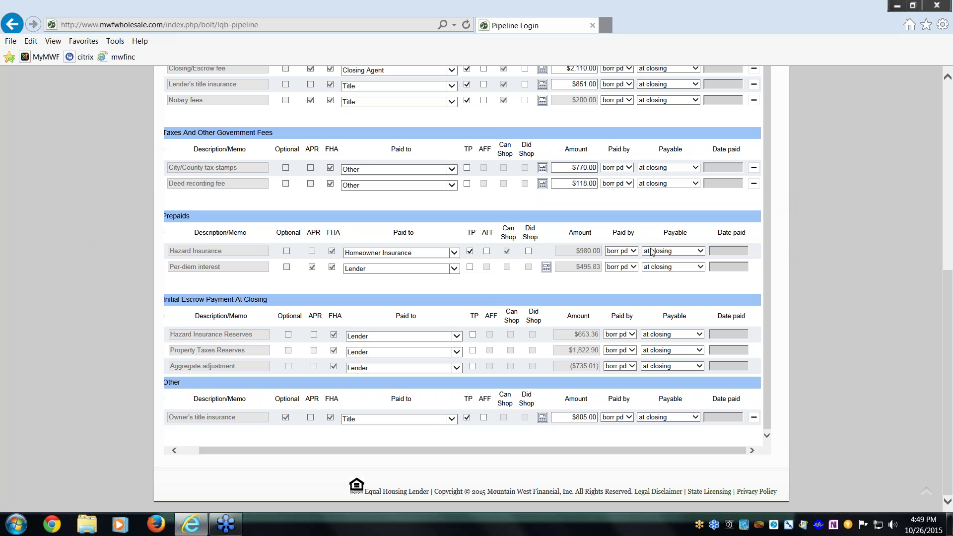
scroll(557, 224, "up", 3)
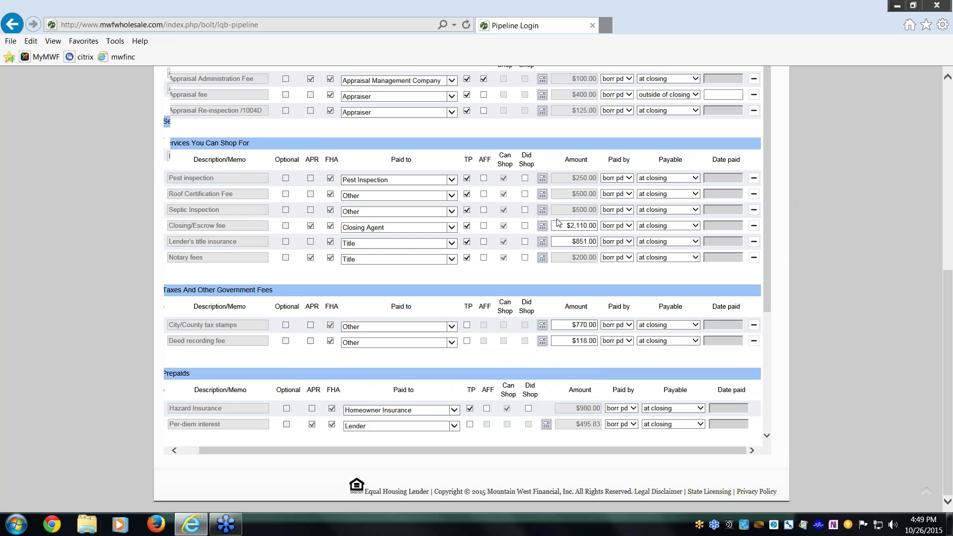
scroll(558, 223, "down", 3)
scroll(558, 224, "up", 3)
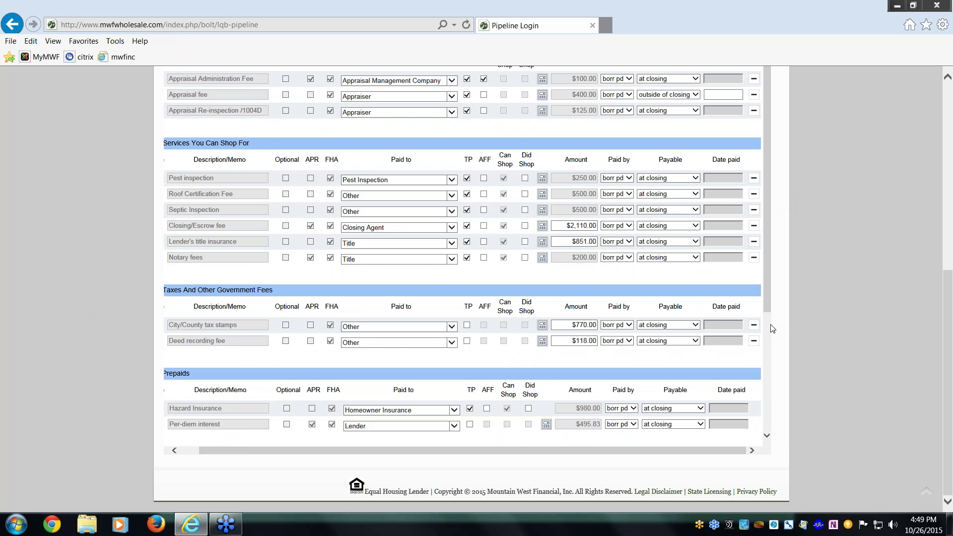
scroll(771, 320, "down", 3)
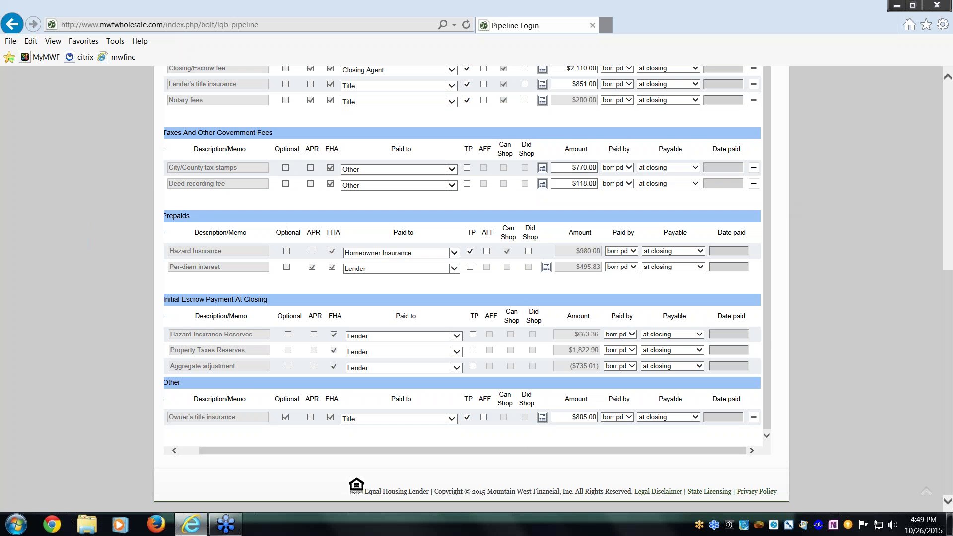
left_click_drag(949, 319, 952, 129)
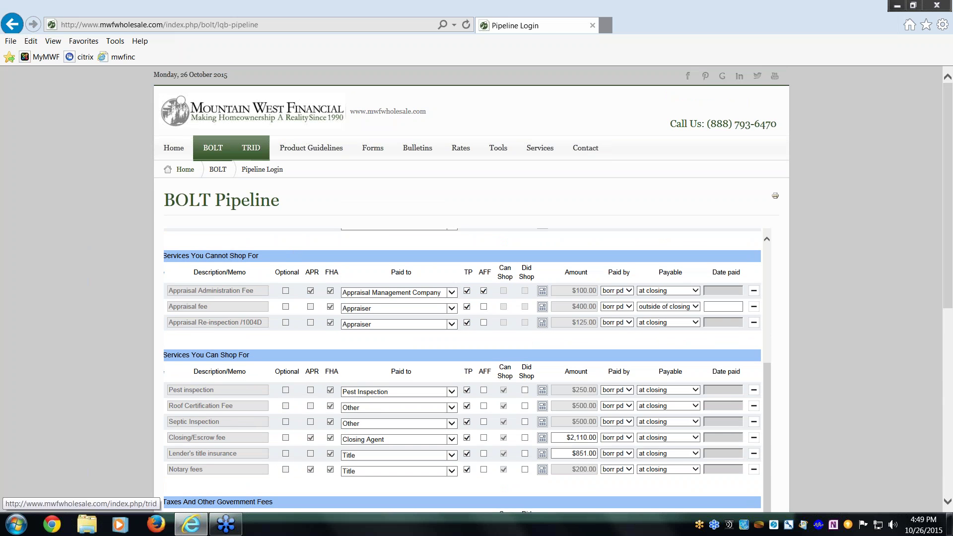
mouse_move(226, 151)
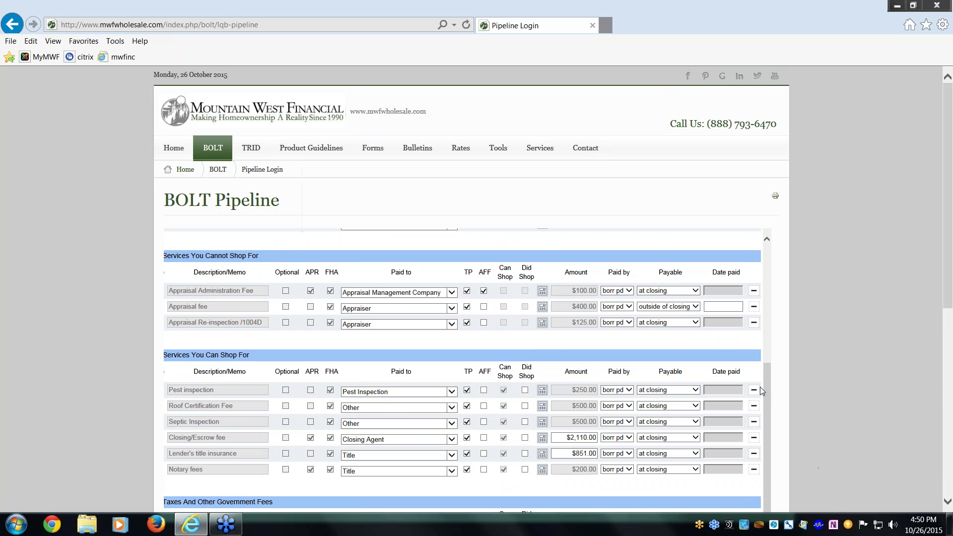
scroll(766, 388, "up", 4)
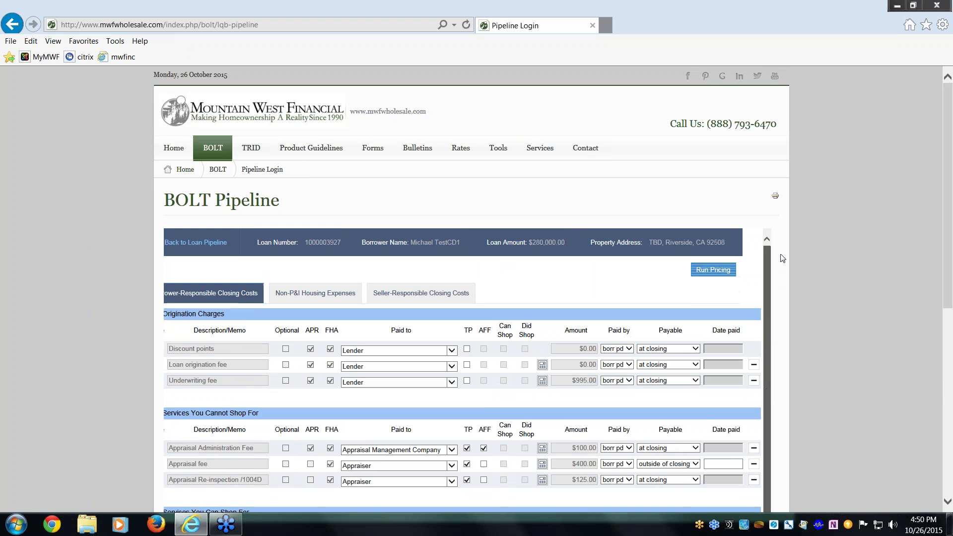
Show Non-P&I Housing Expenses and expand Hazard Insurance: 0.350% of loan, $81.67/month, $980.00 prepaid.
left_click(322, 296)
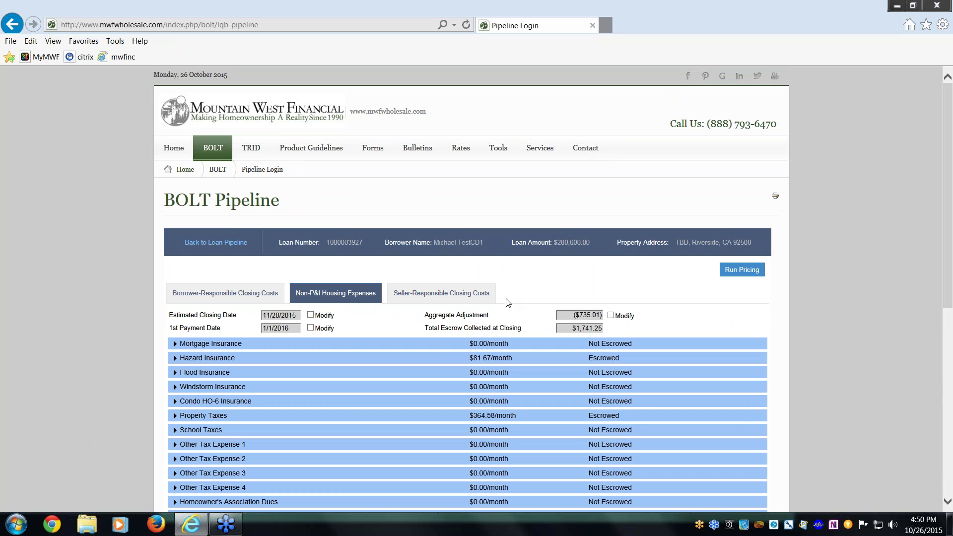
left_click(211, 359)
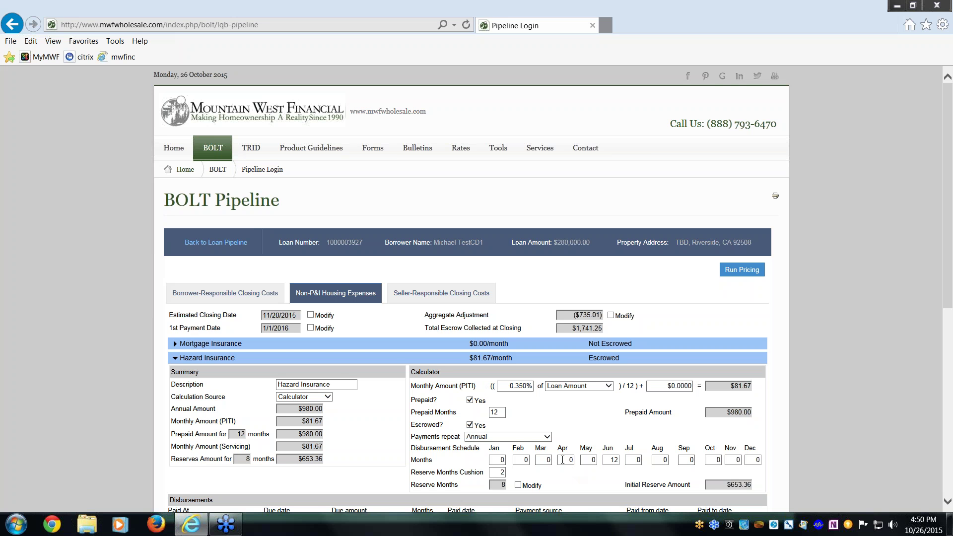
left_click(340, 384)
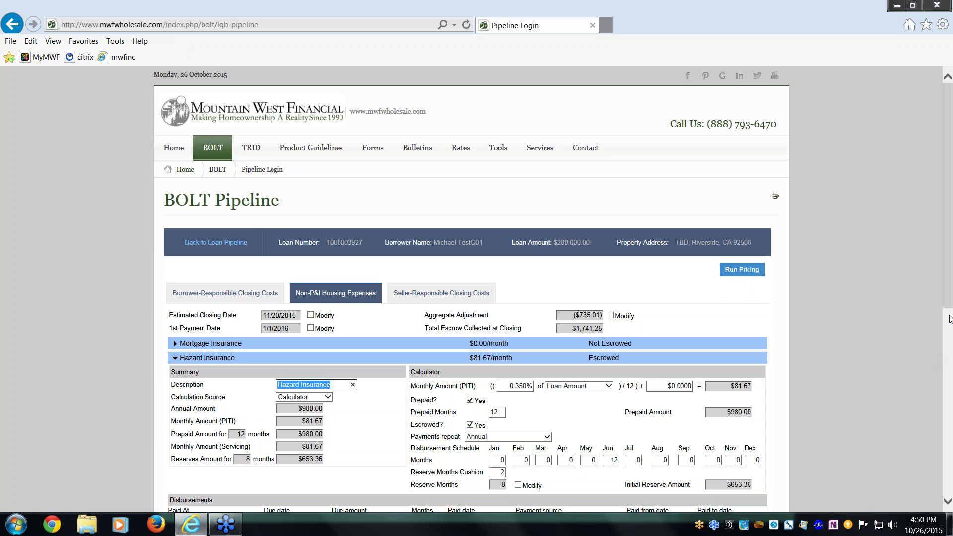
left_click_drag(947, 299, 951, 430)
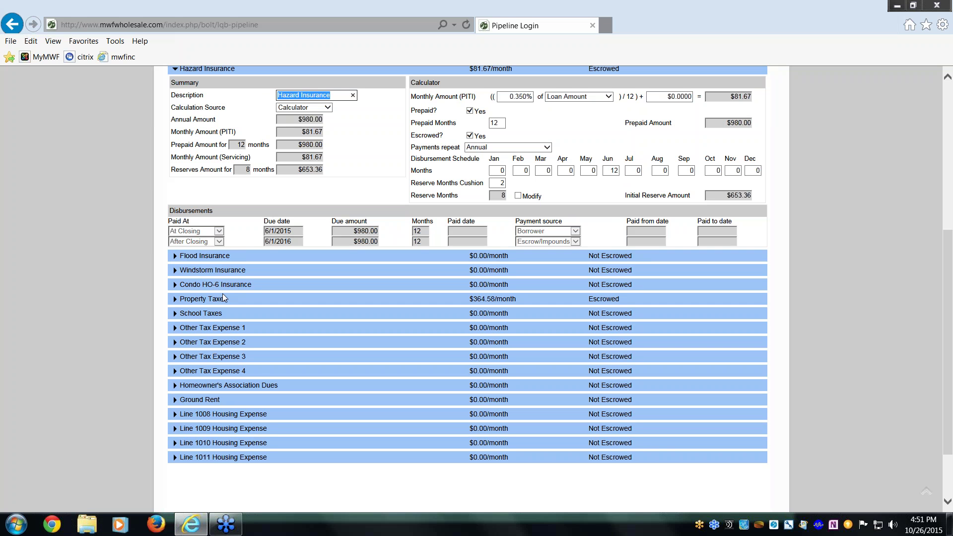
Expand the property taxes escrow breakdown ($364.58/month), then collapse it and return to the top.
left_click(212, 302)
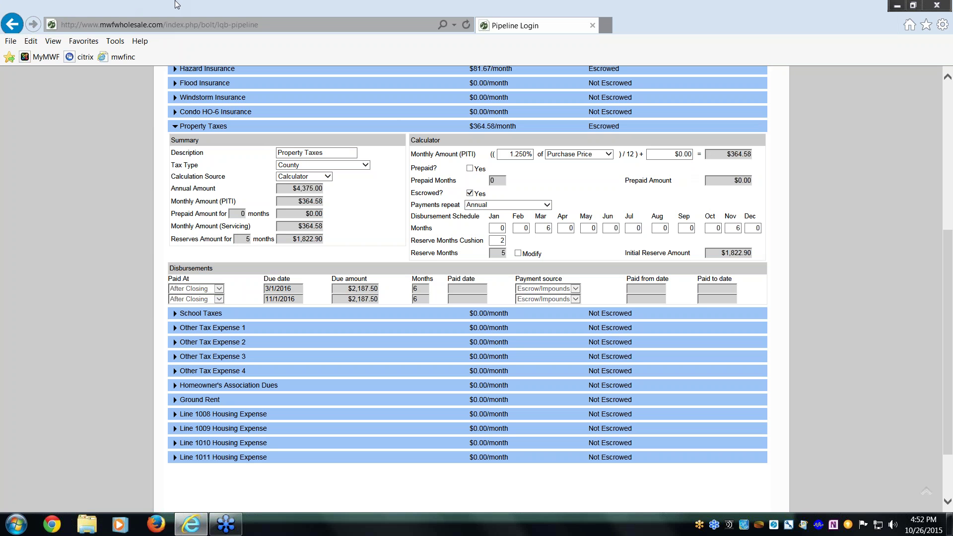
left_click(202, 127)
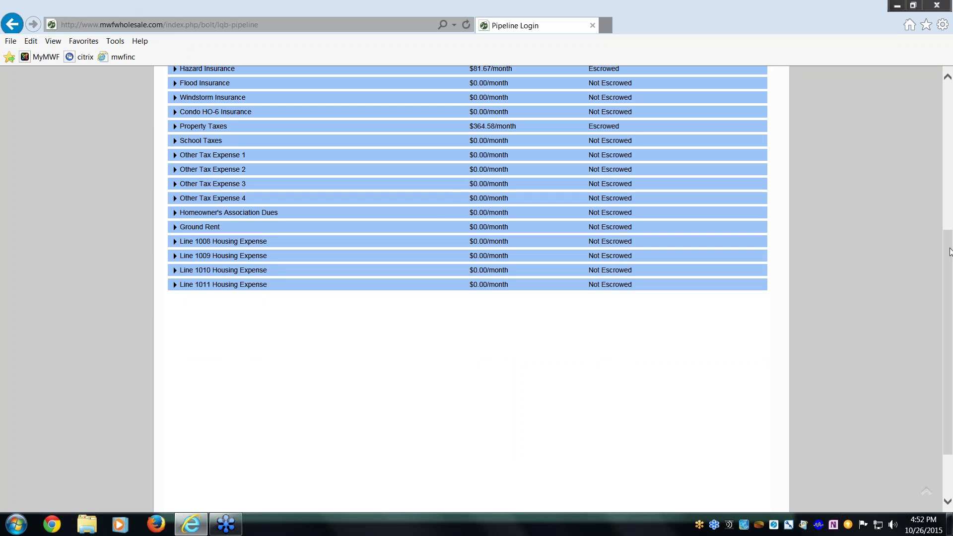
left_click_drag(949, 253, 951, 106)
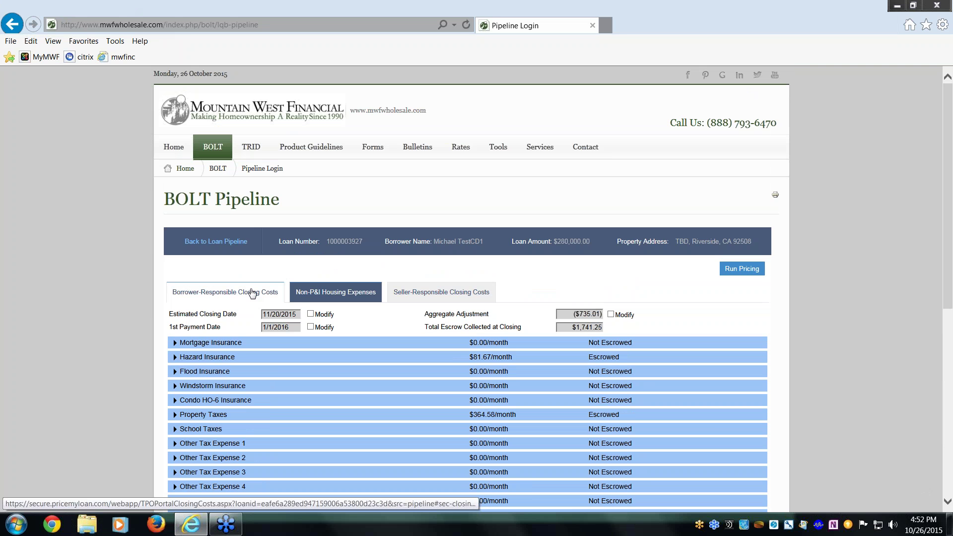
Return to the $280,000 loan's borrower-responsible closing costs and scroll through sections A–H.
left_click(252, 293)
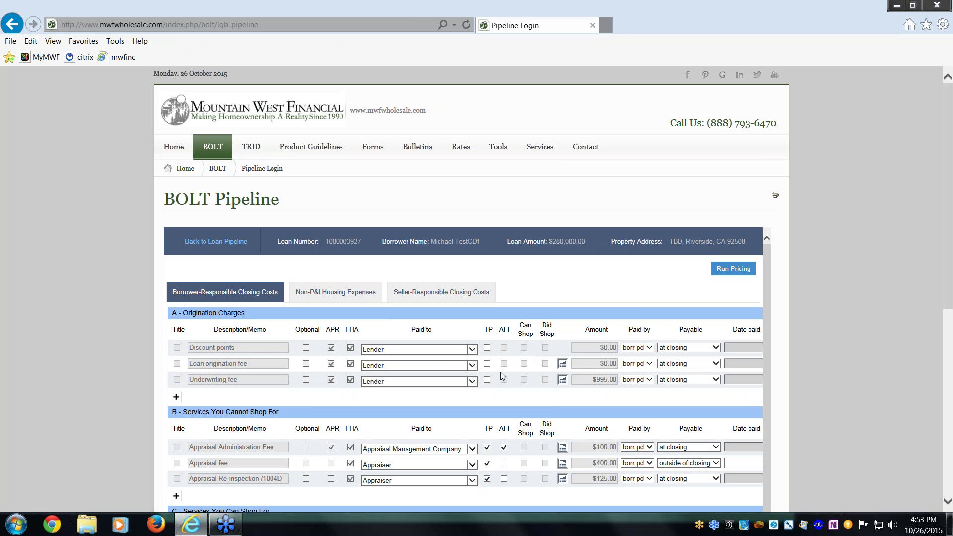
scroll(500, 374, "down", 3)
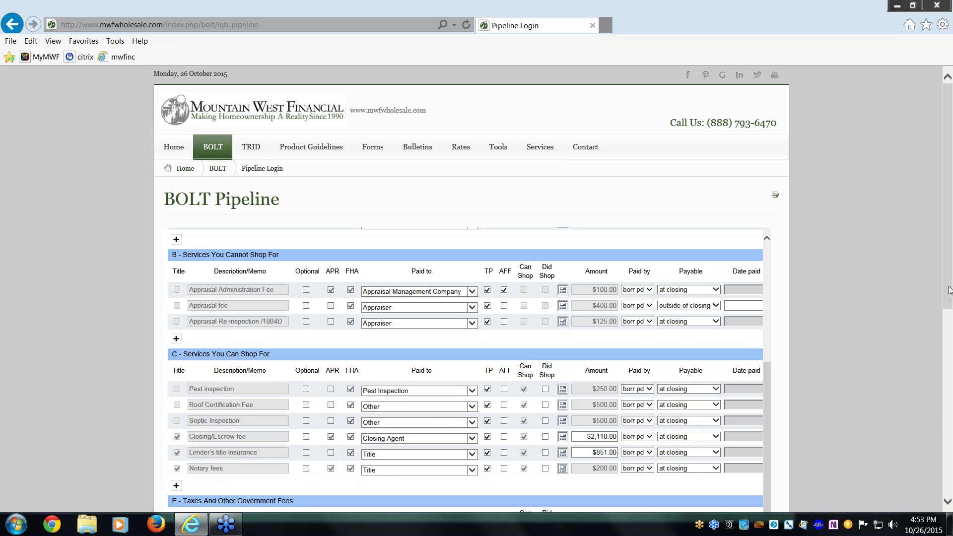
left_click_drag(950, 303, 950, 489)
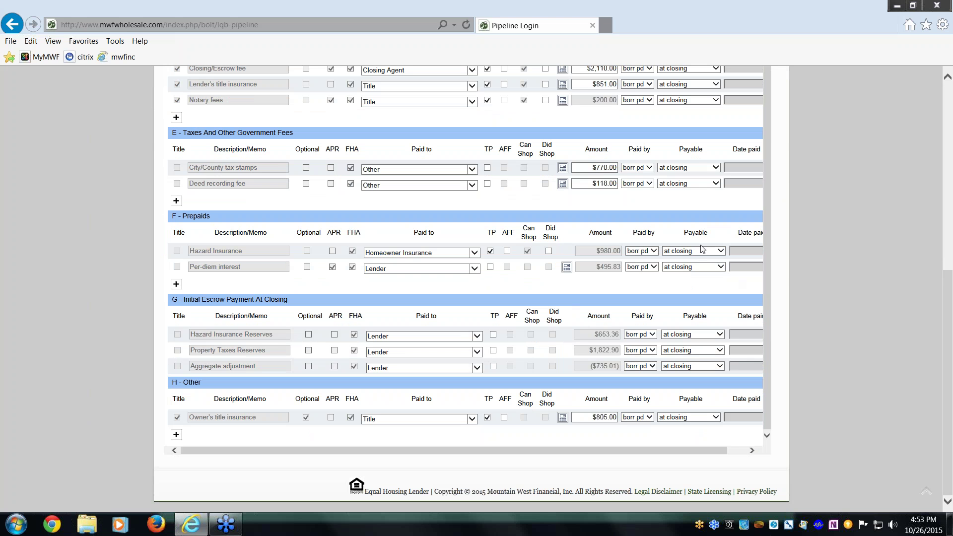
scroll(835, 299, "up", 7)
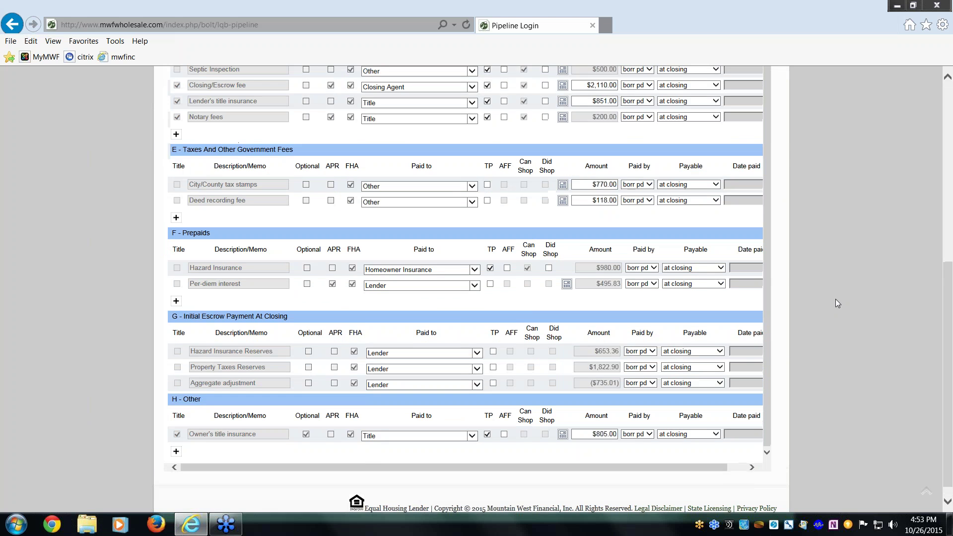
scroll(766, 264, "up", 5)
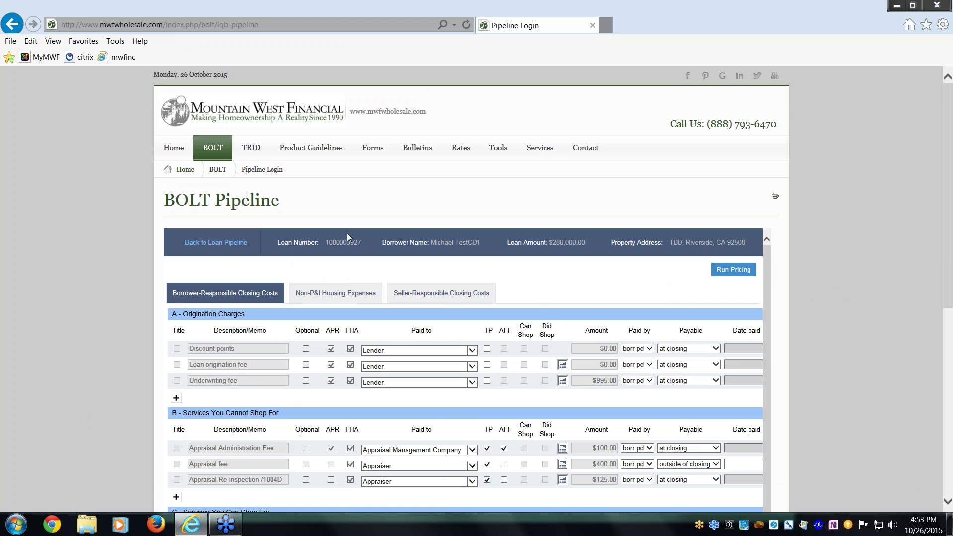
Back in the loan list, try MWF - Issue Disclosures for the $280,000 loan, then close it.
left_click(216, 243)
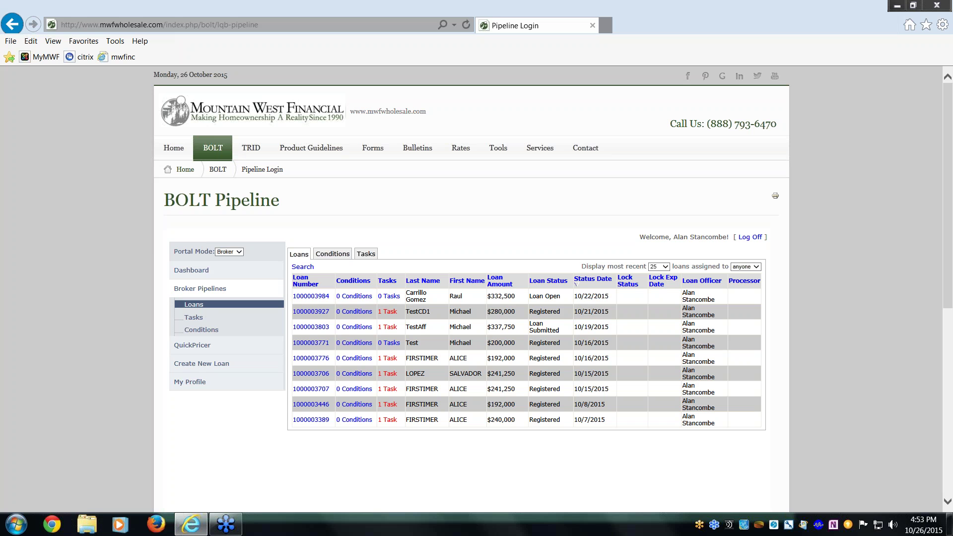
left_click(311, 311)
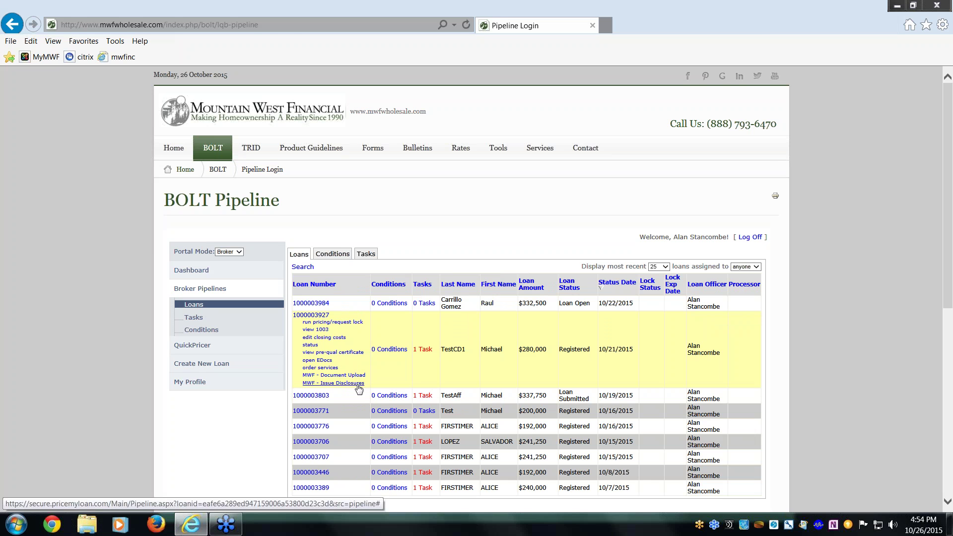
left_click(358, 385)
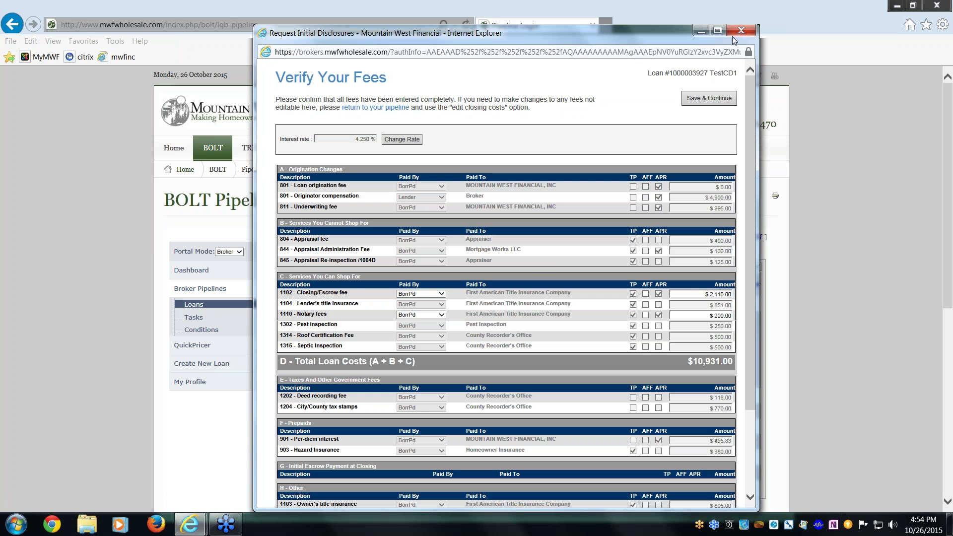
left_click(739, 31)
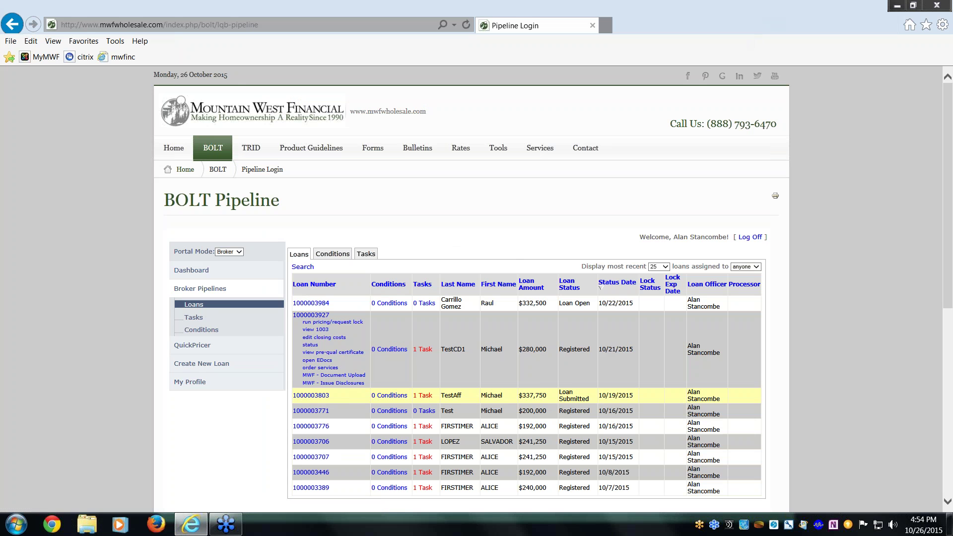
Open the MWF - Document Upload window for the $280,000 loan.
left_click(323, 360)
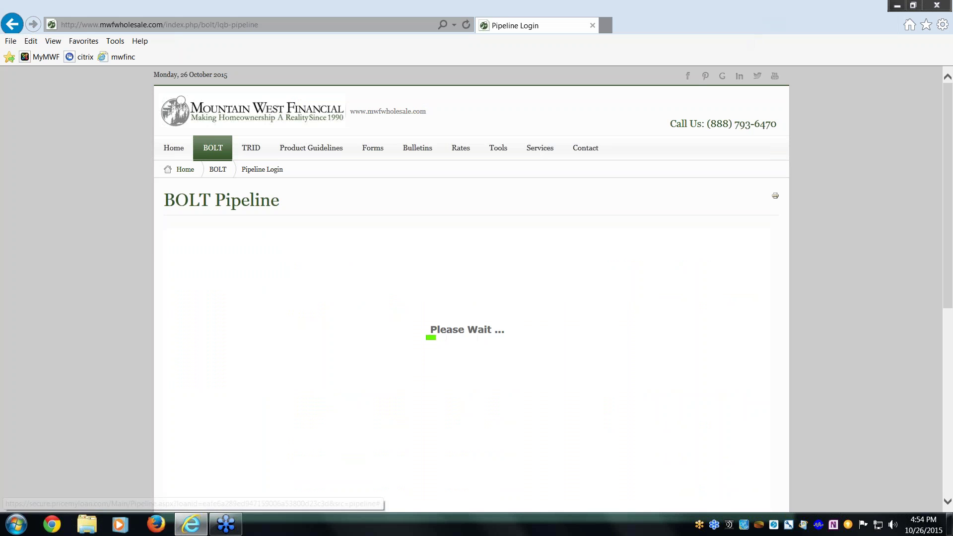
left_click(213, 243)
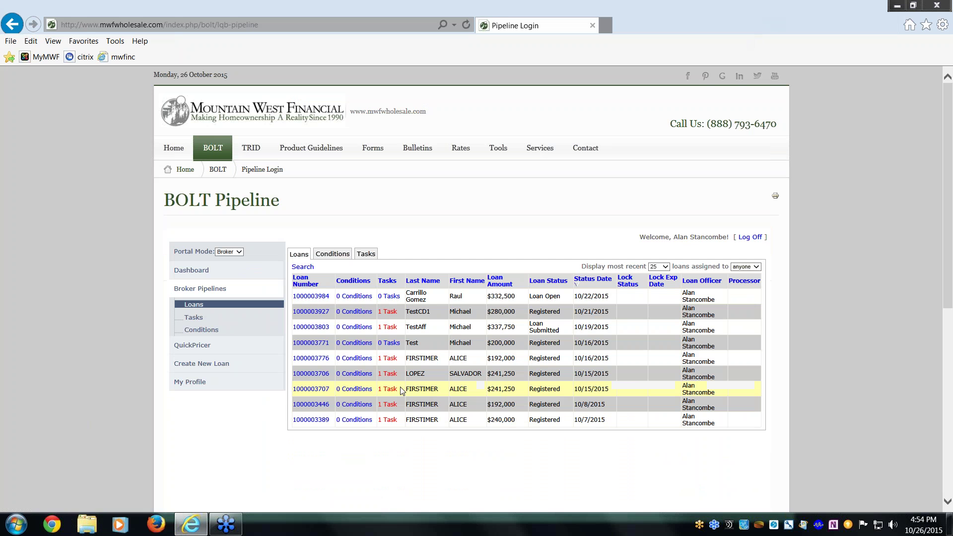
mouse_move(312, 312)
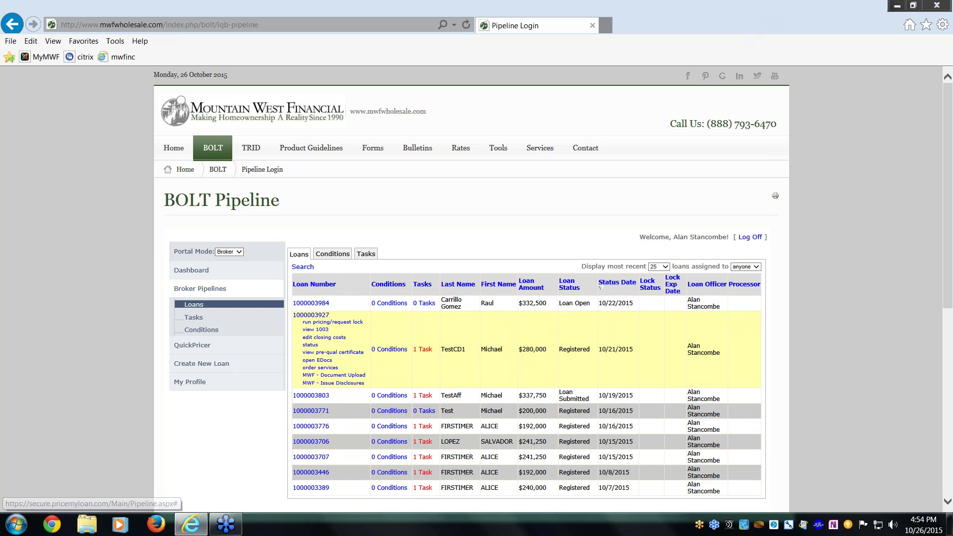
left_click(333, 375)
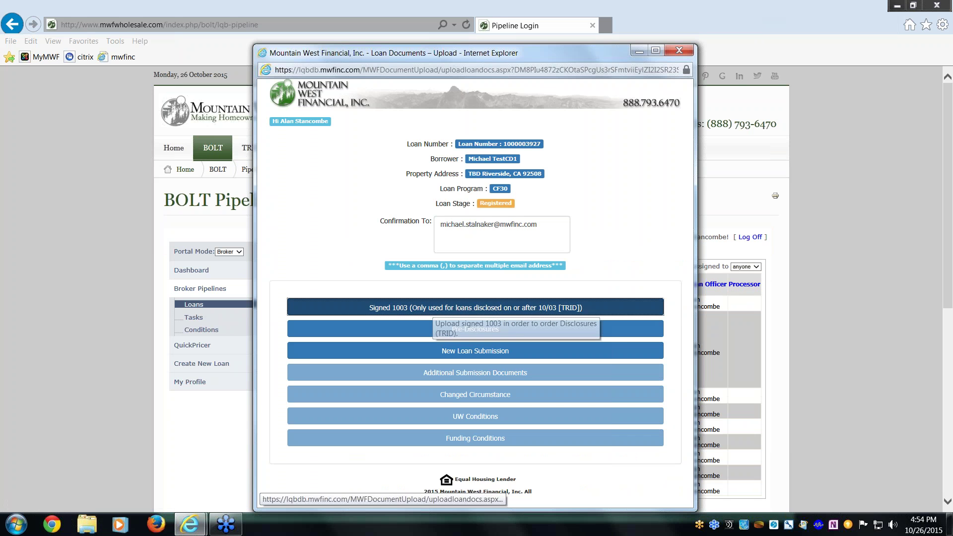
Upload Desktop 1003.pdf as the Signed 1003 and close the upload confirmation.
left_click(436, 306)
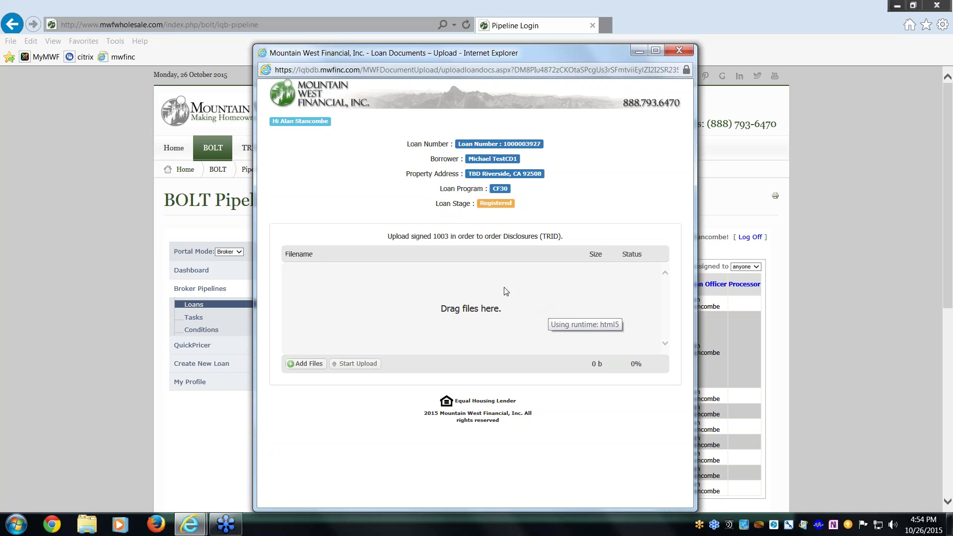
left_click(311, 363)
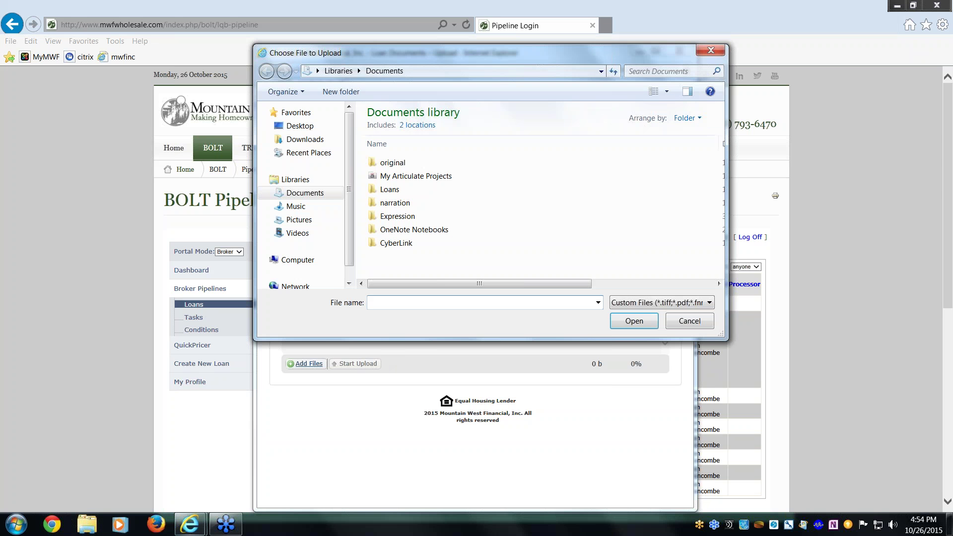
left_click(300, 125)
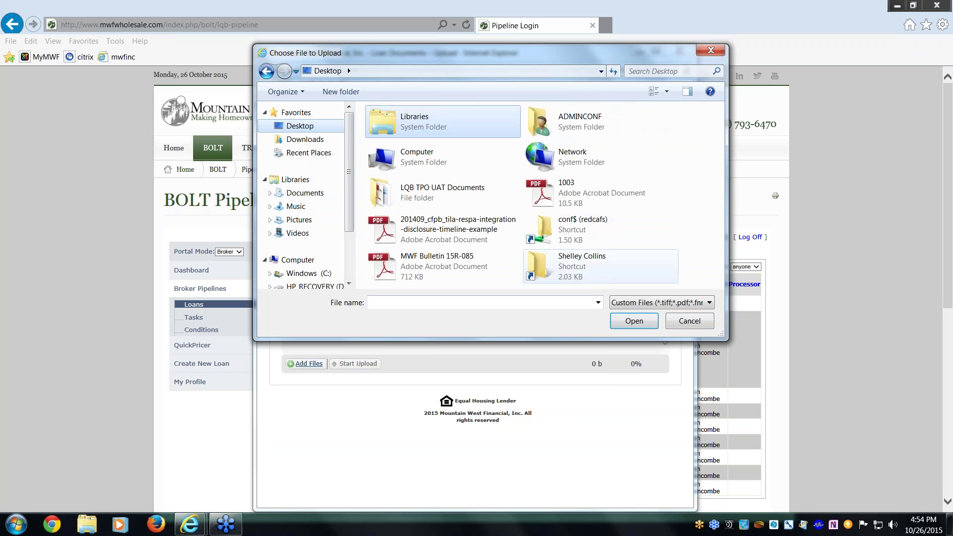
left_click(571, 195)
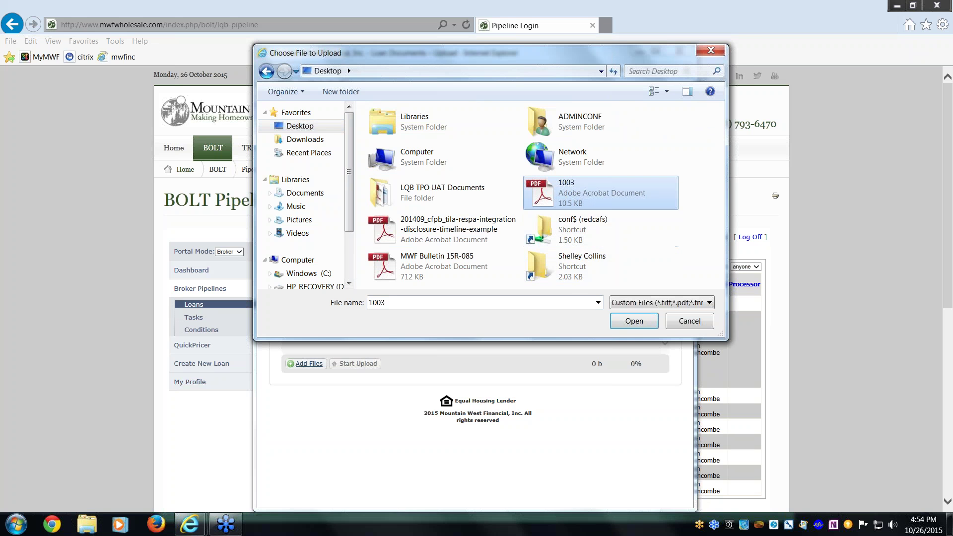
left_click(630, 322)
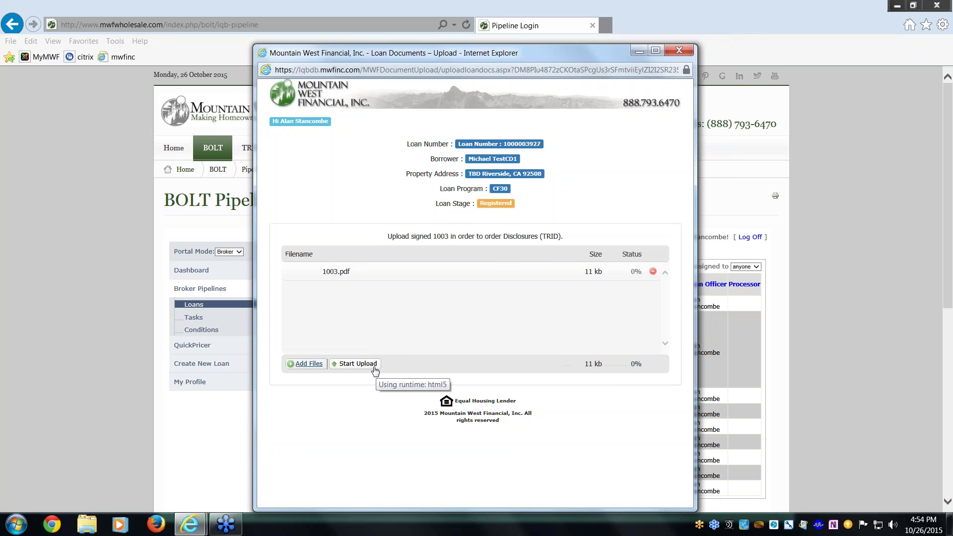
left_click(374, 367)
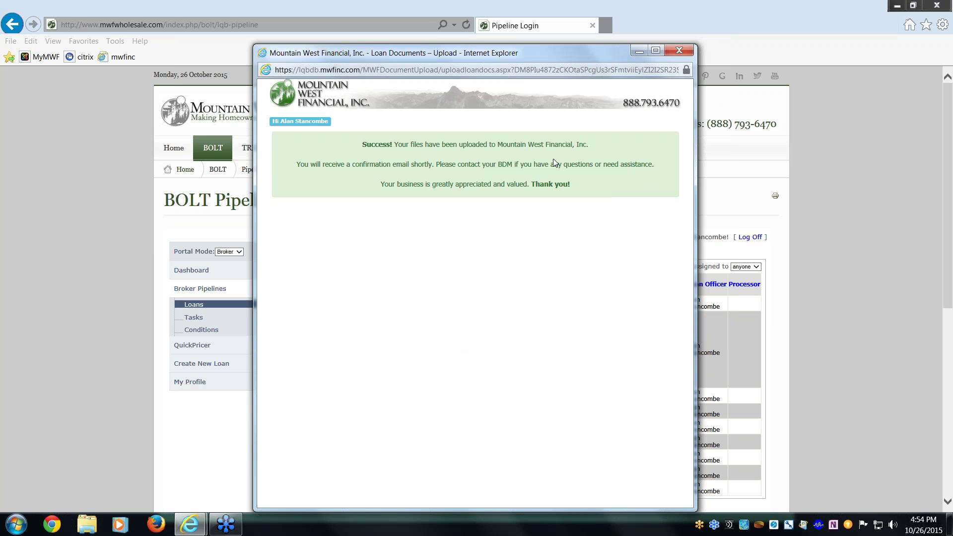
left_click(679, 50)
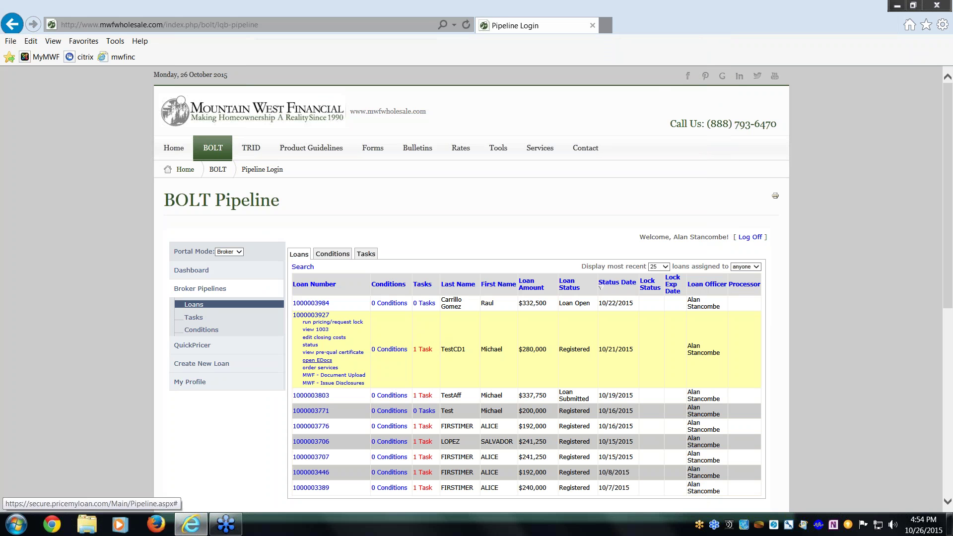
left_click(333, 375)
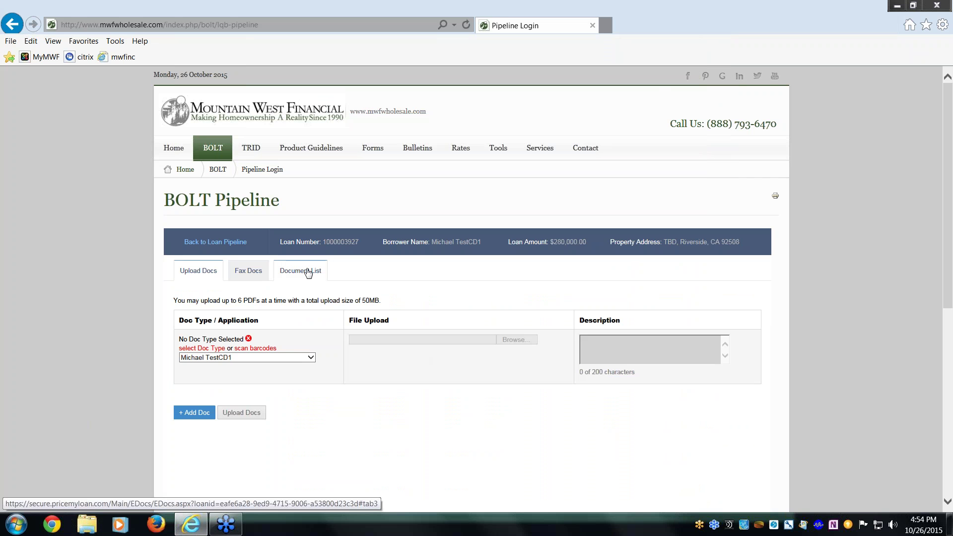
left_click(308, 272)
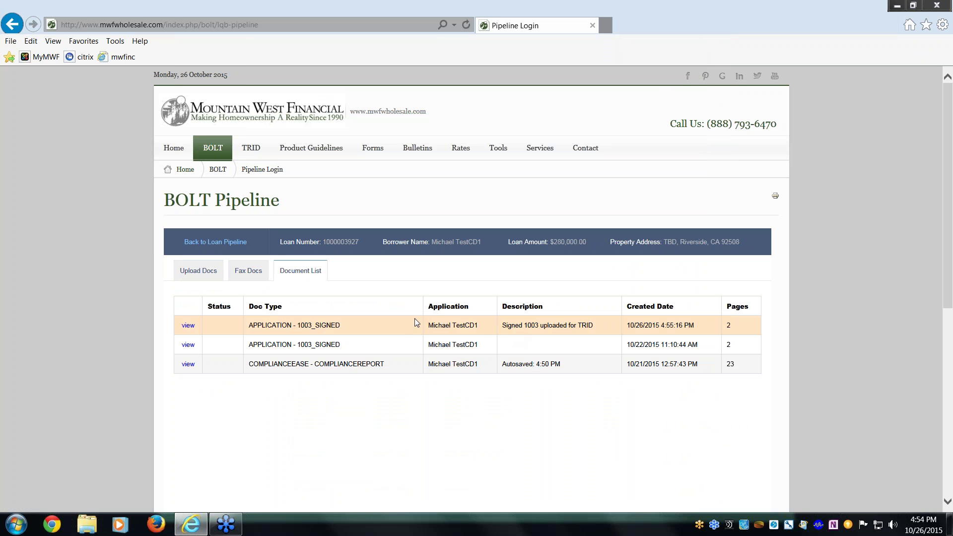
left_click(211, 272)
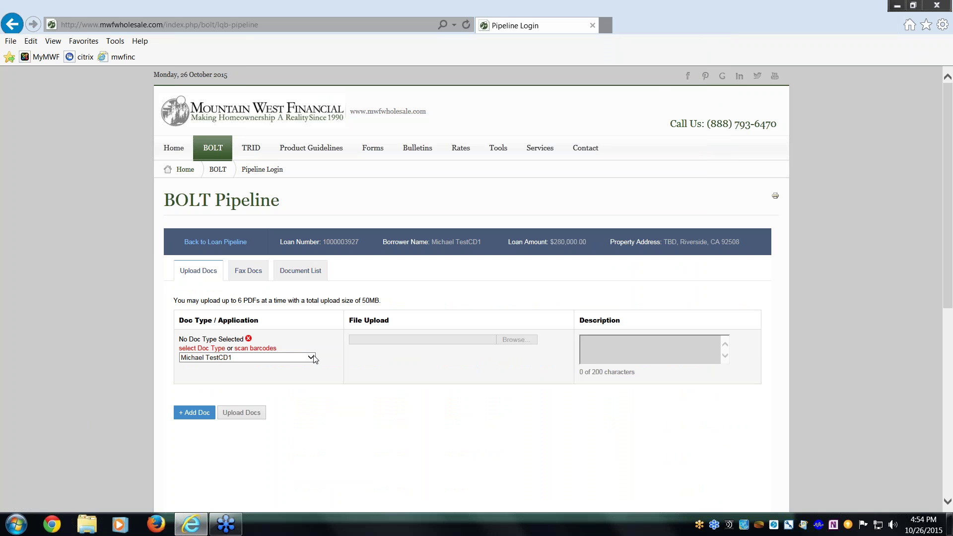
left_click(203, 347)
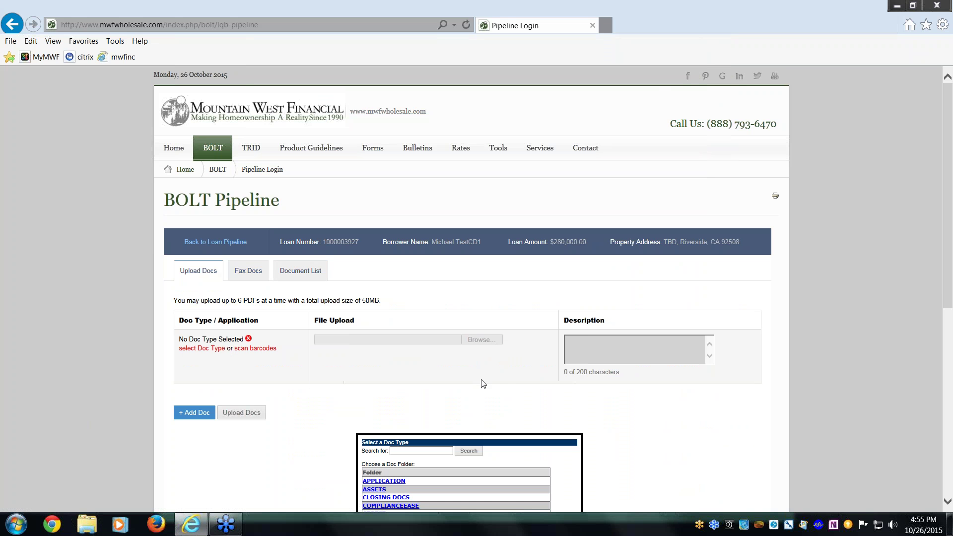
left_click_drag(944, 286, 944, 407)
left_click(381, 241)
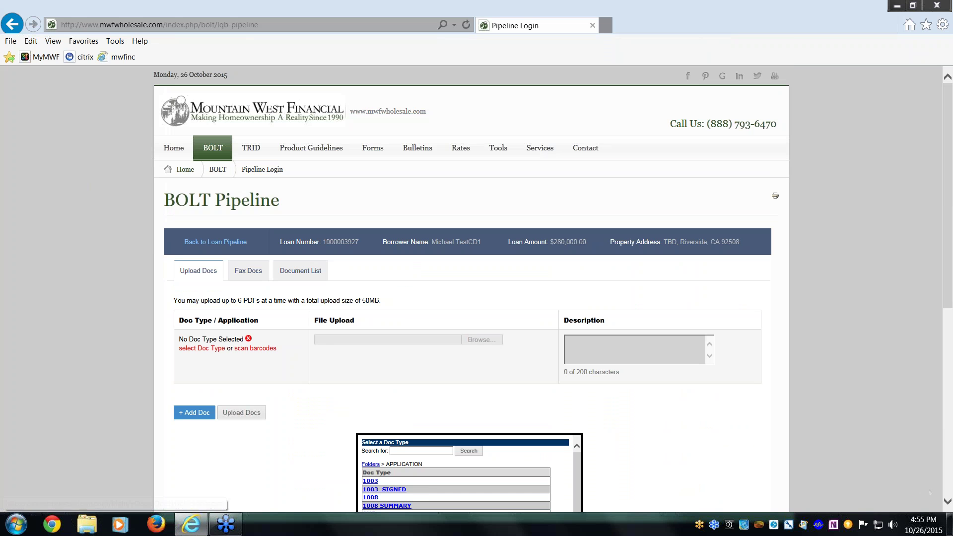
left_click(391, 492)
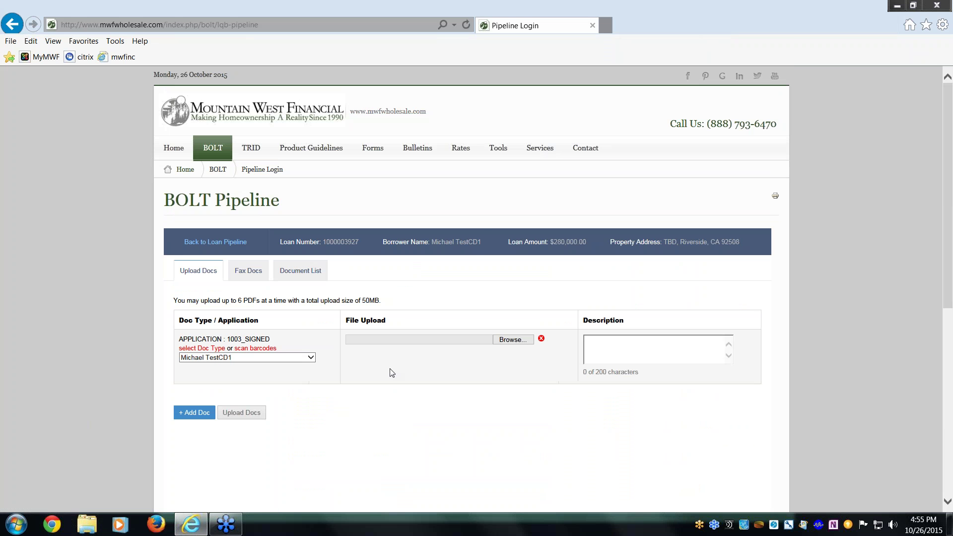
Upload Desktop\1003.pdf and confirm it appears in the loan's Document List.
left_click(512, 340)
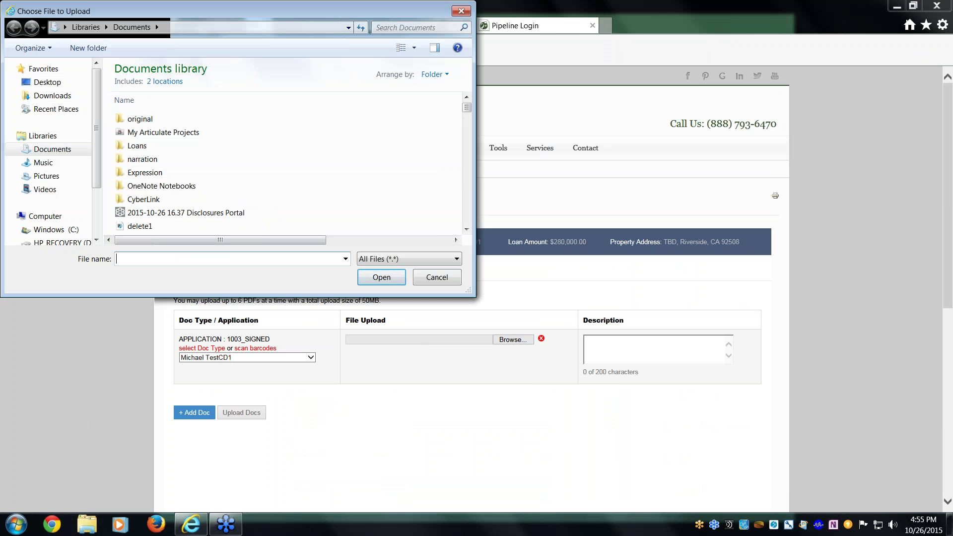
left_click_drag(156, 24, 355, 77)
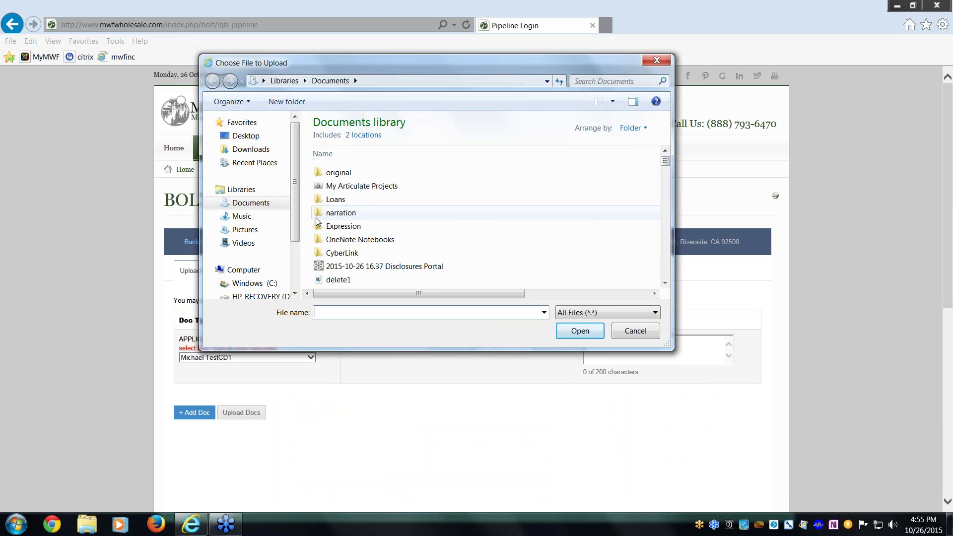
left_click(258, 139)
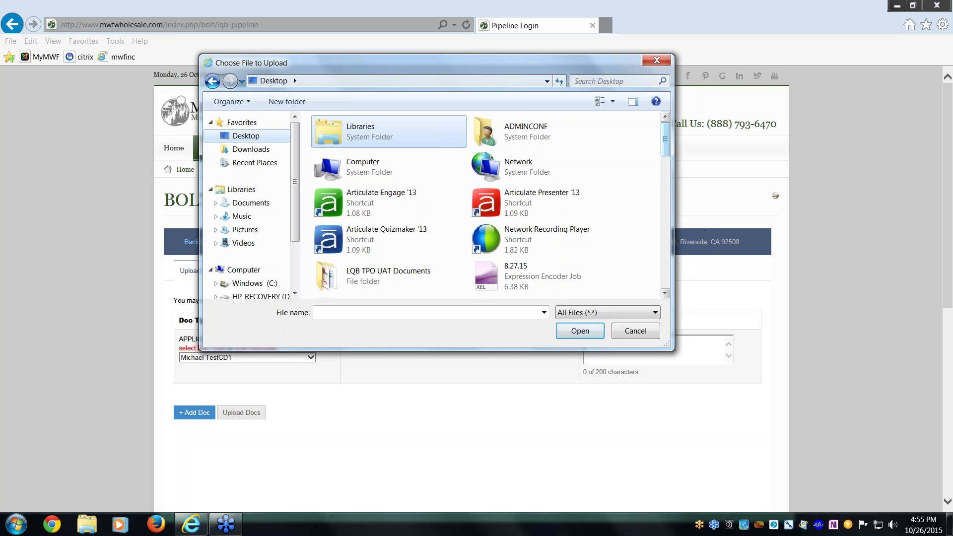
scroll(487, 223, "down", 2)
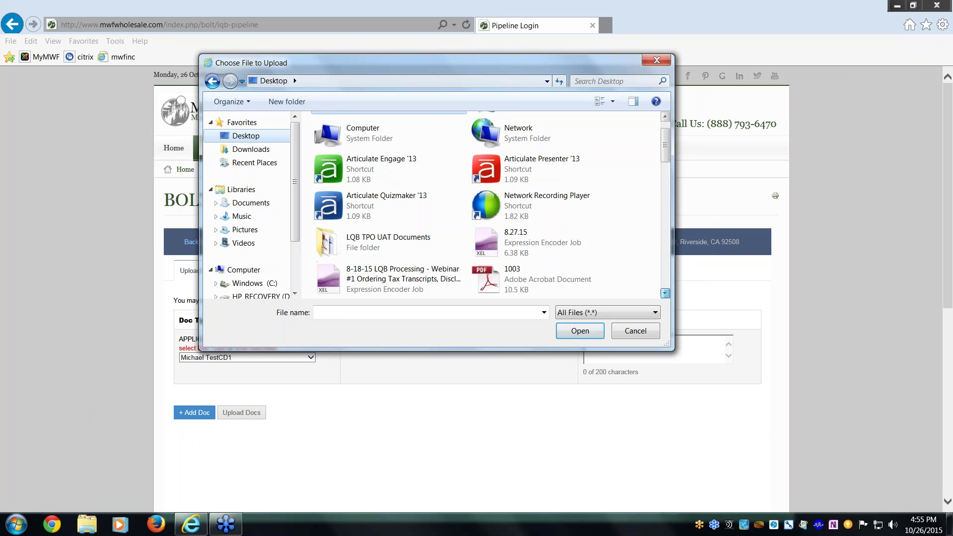
double_click(516, 242)
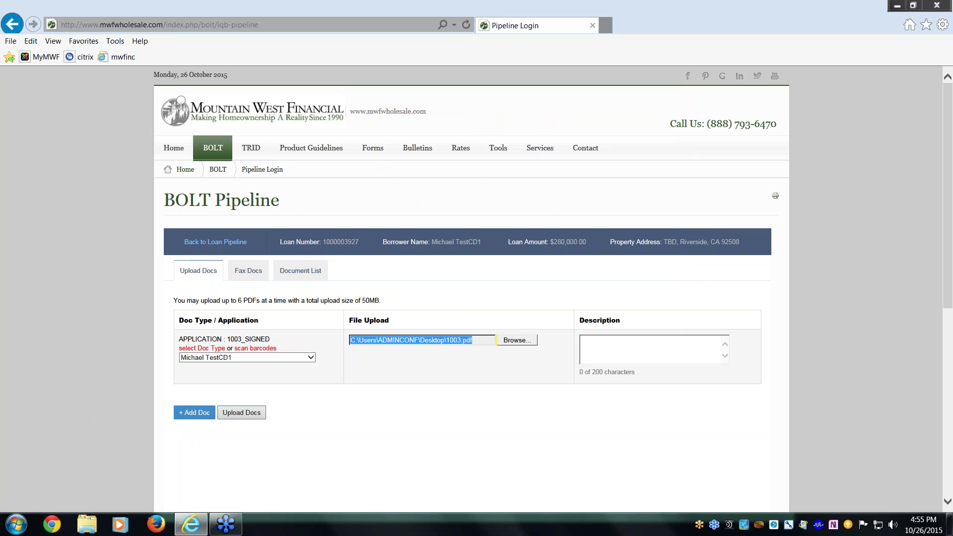
left_click(241, 413)
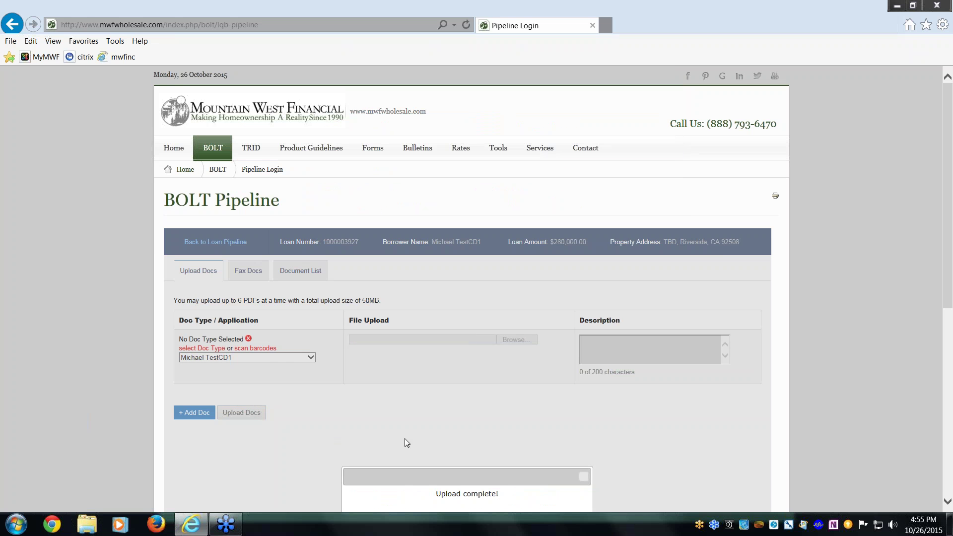
left_click(583, 477)
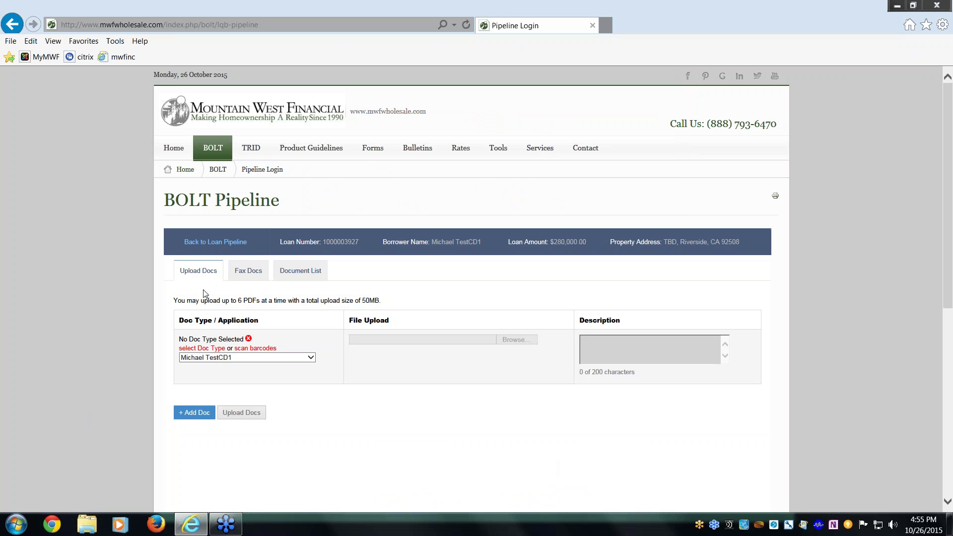
left_click(311, 271)
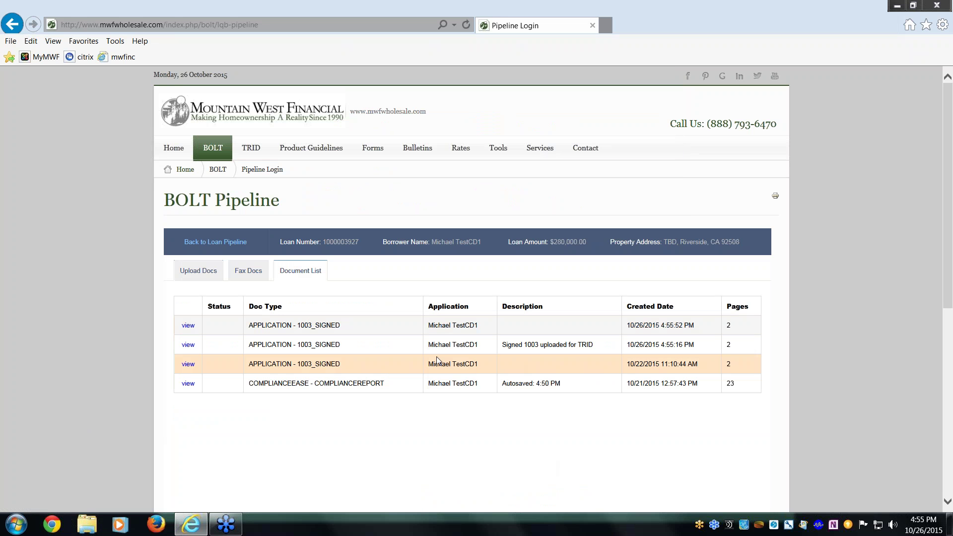
left_click(232, 243)
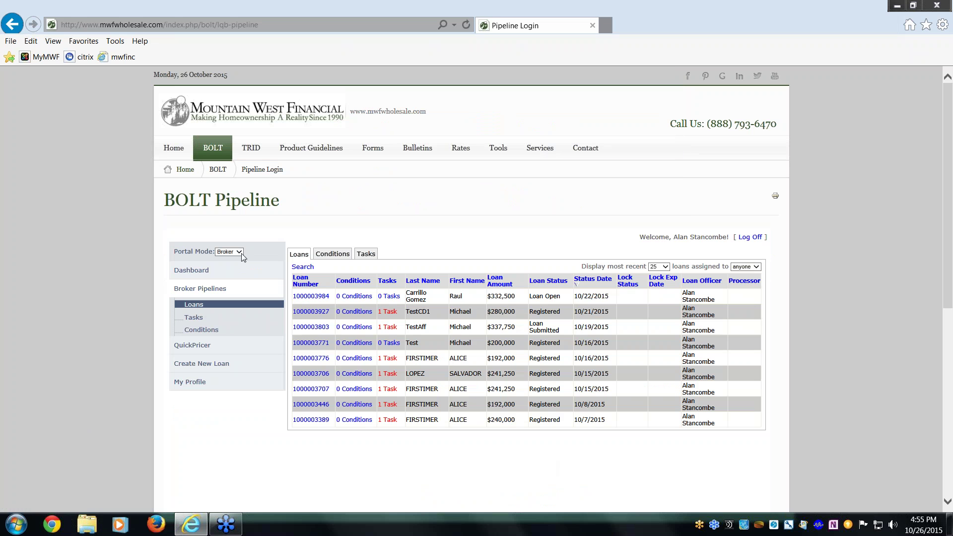
left_click(310, 313)
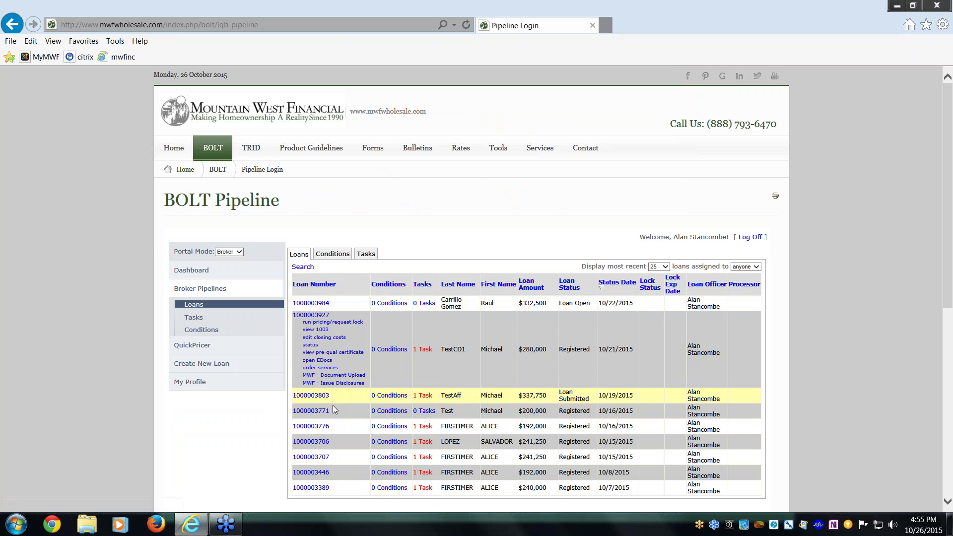
left_click(350, 410)
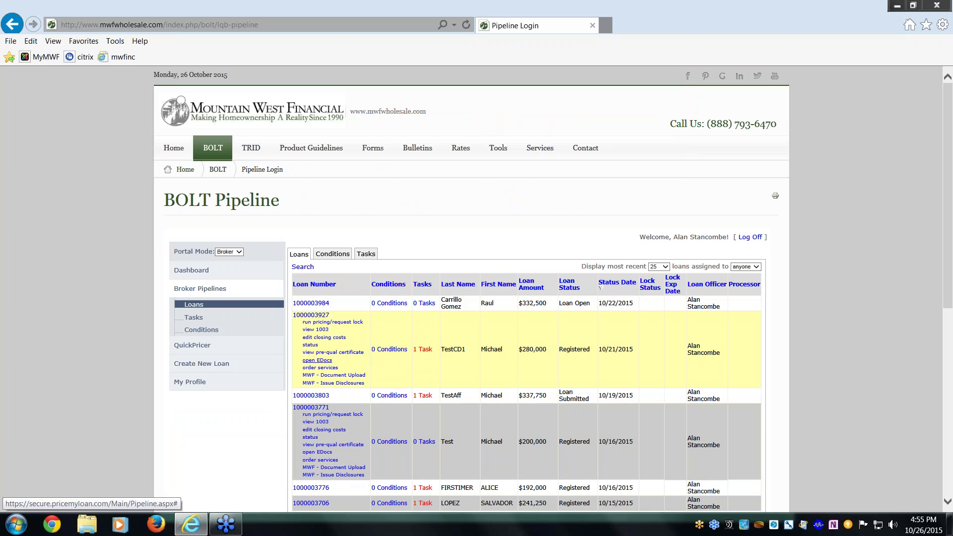
left_click(320, 316)
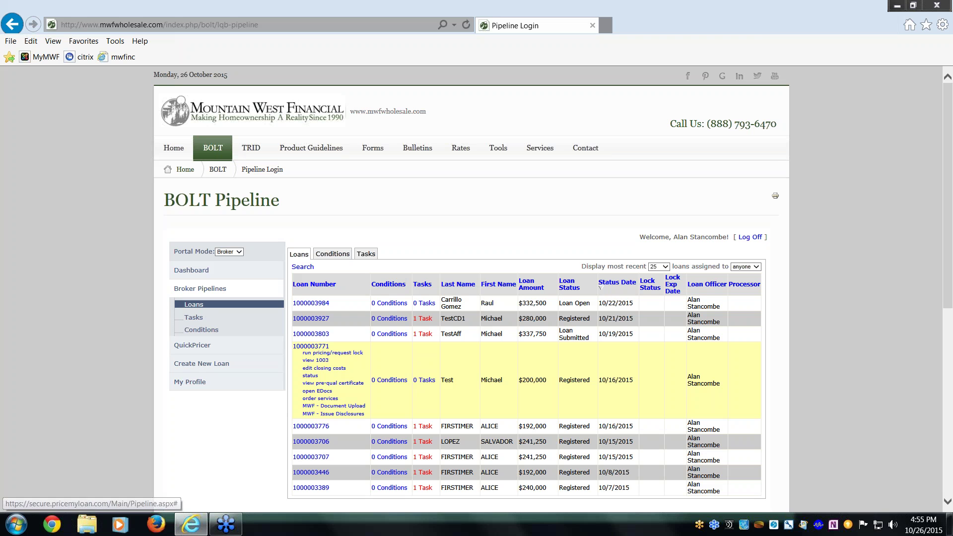
left_click(314, 413)
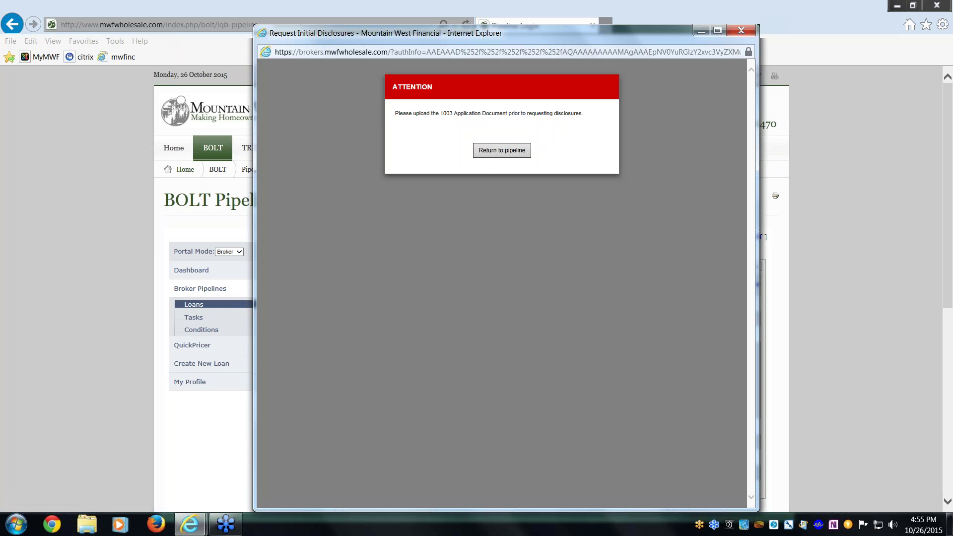
left_click(502, 150)
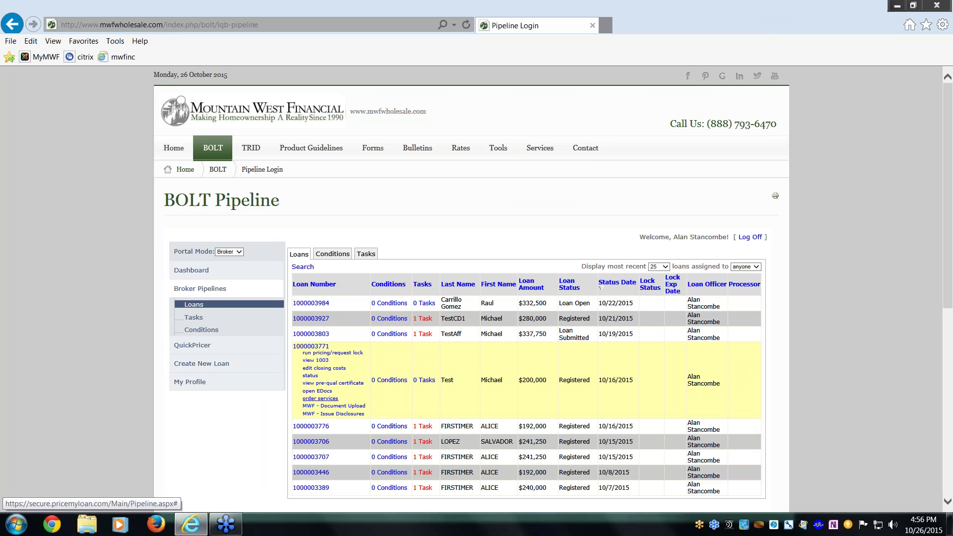
left_click(336, 405)
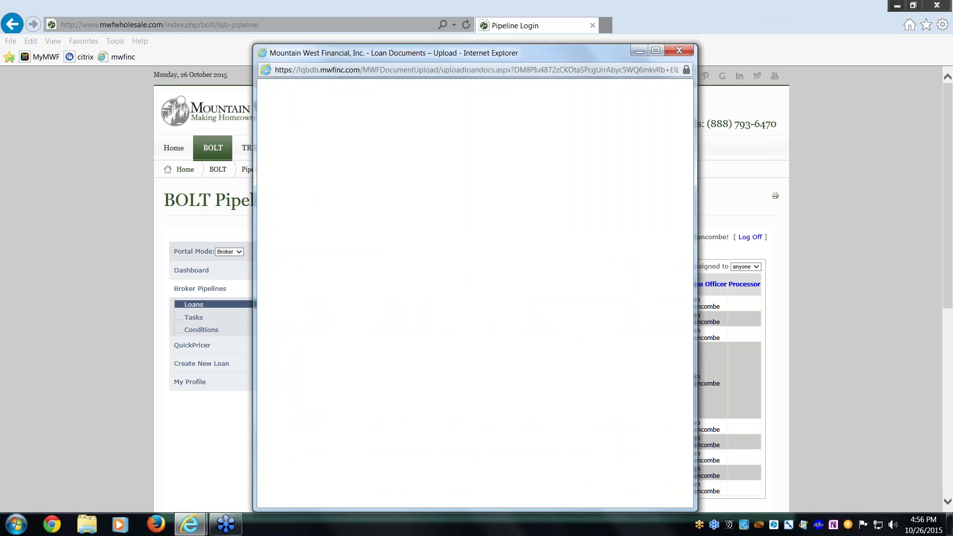
left_click(521, 307)
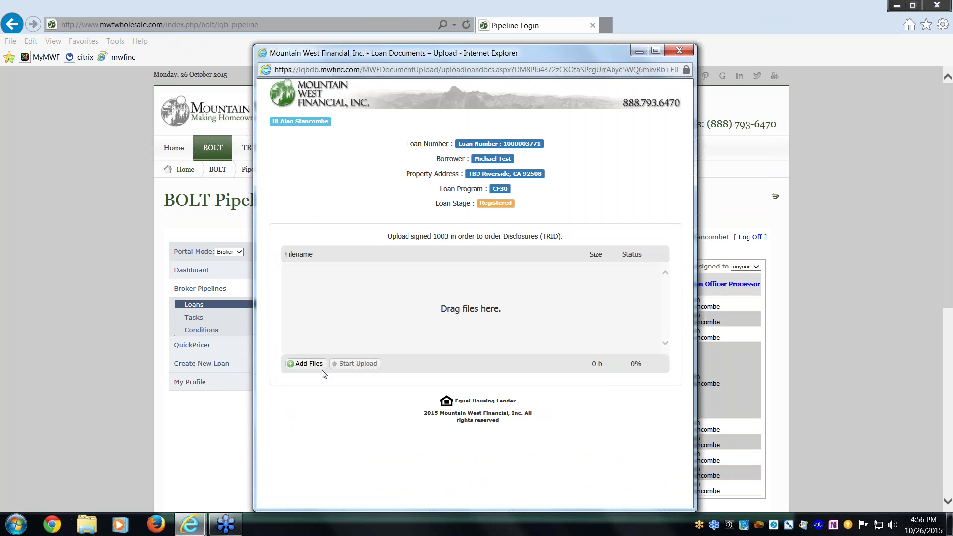
left_click(308, 364)
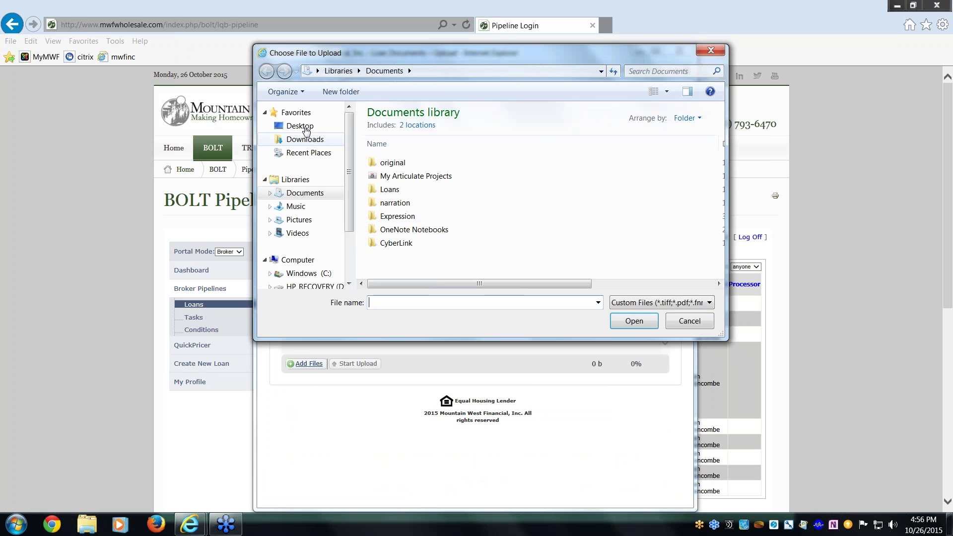
left_click(304, 126)
double_click(566, 192)
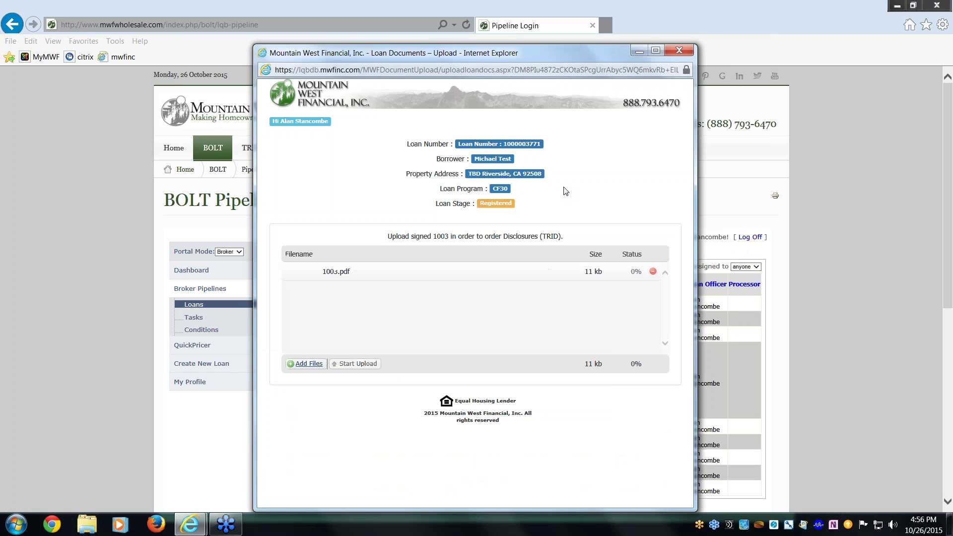
left_click(353, 364)
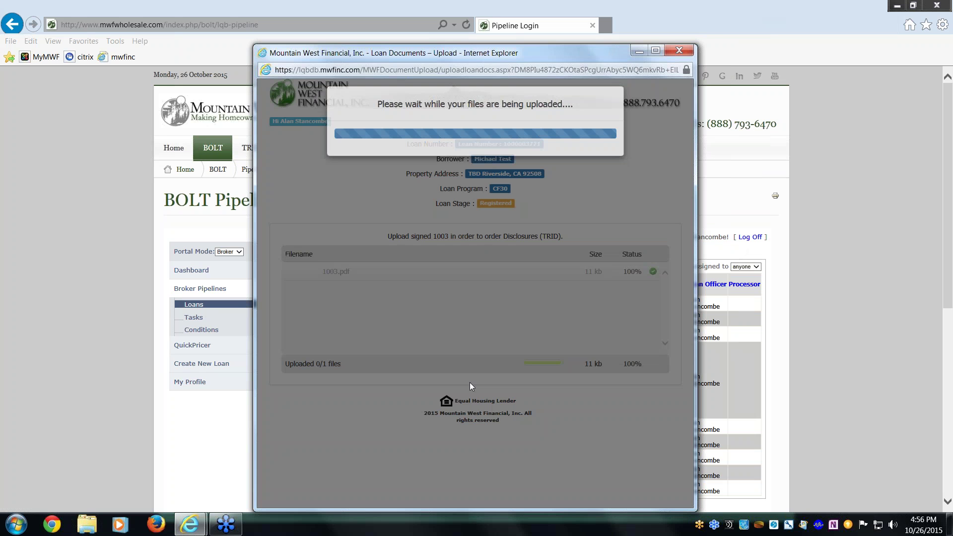
left_click(679, 51)
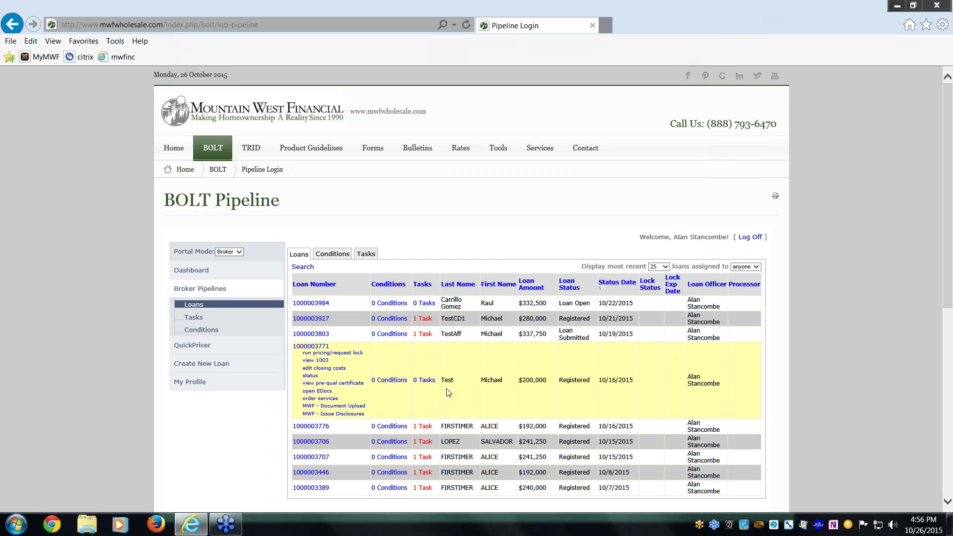
left_click(358, 414)
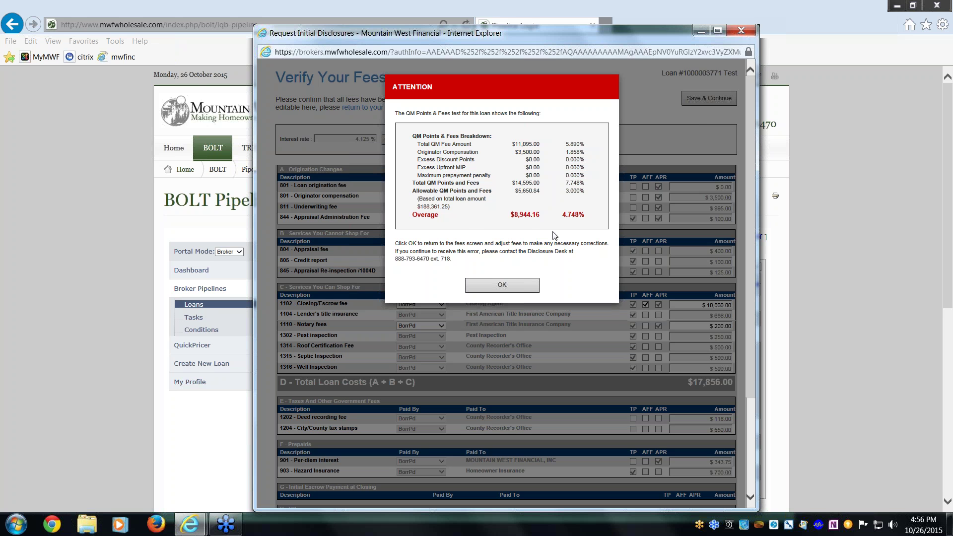
left_click(504, 285)
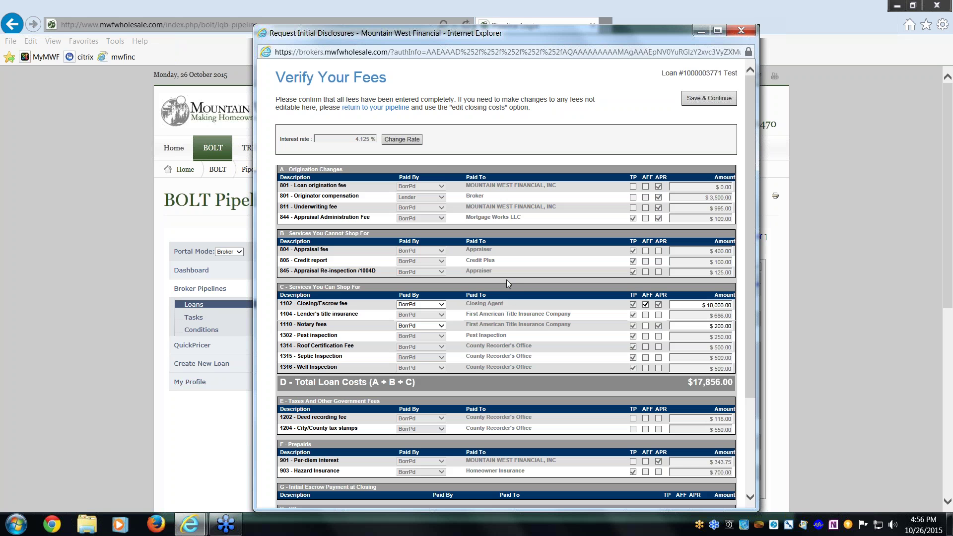
scroll(415, 237, "down", 3)
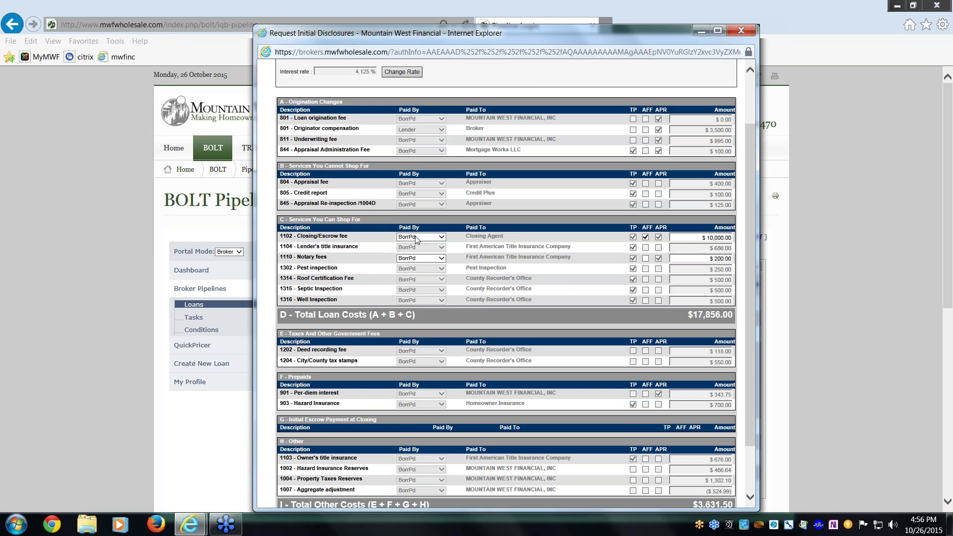
scroll(416, 239, "up", 3)
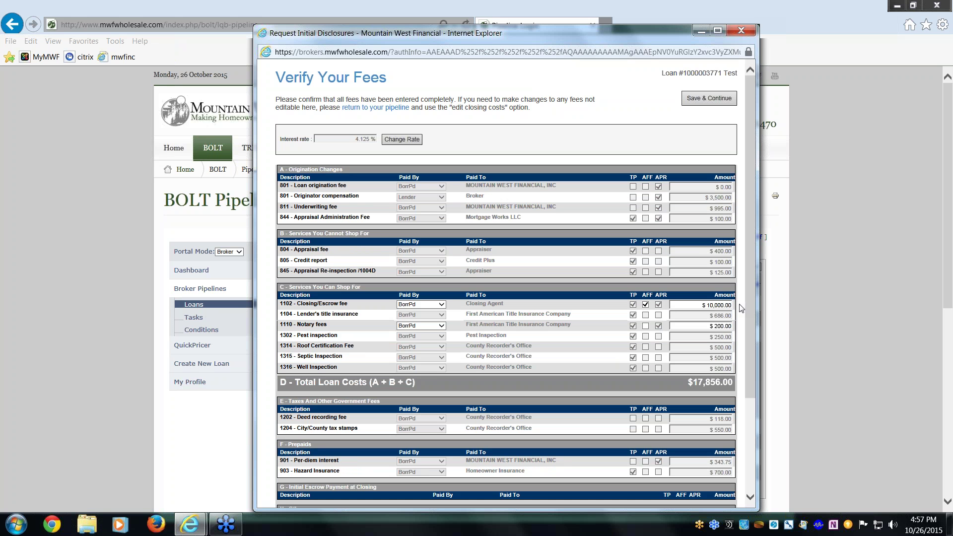
Change the 1102 Closing/Escrow fee to 1000, clear its AFF flag, and save the fees.
left_click(704, 304)
type("1000")
left_click(645, 305)
left_click(708, 98)
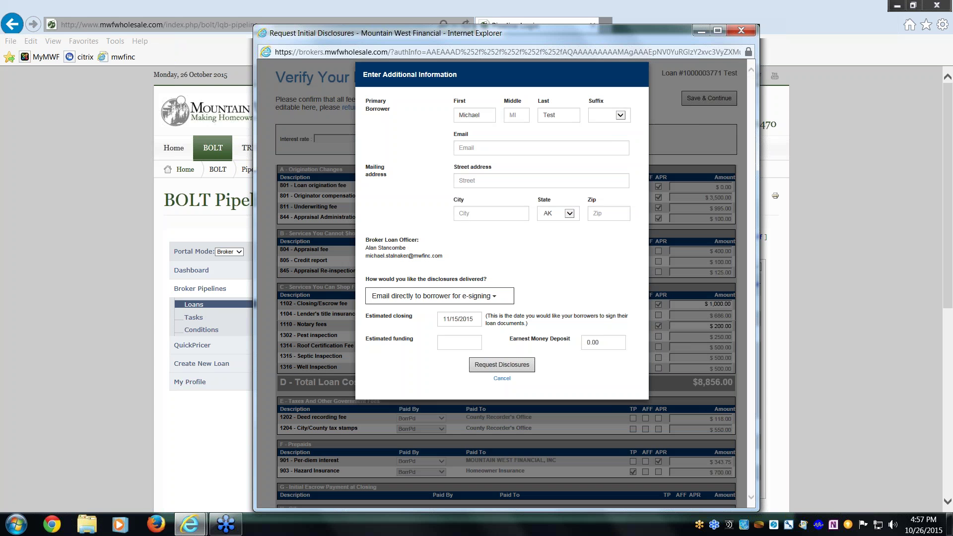
Enter the borrower's e-mail address, accepting the suggested completion.
left_click(486, 149)
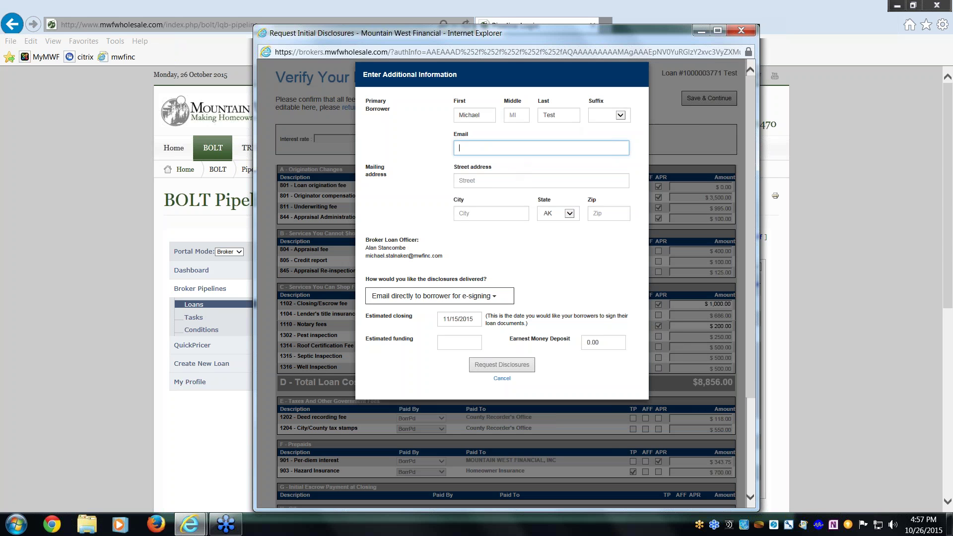
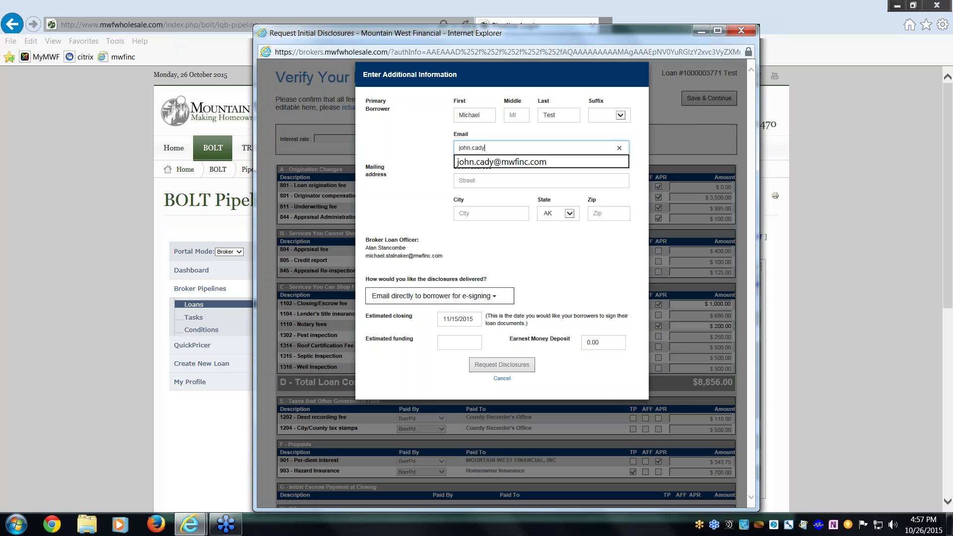
left_click(496, 162)
Fill in the borrower's street address, city, state and zip code.
left_click(492, 179)
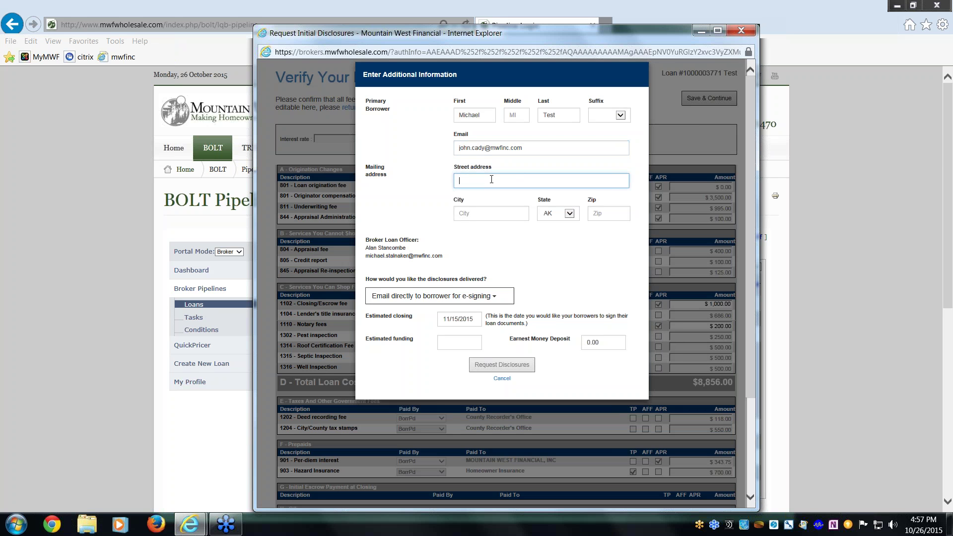
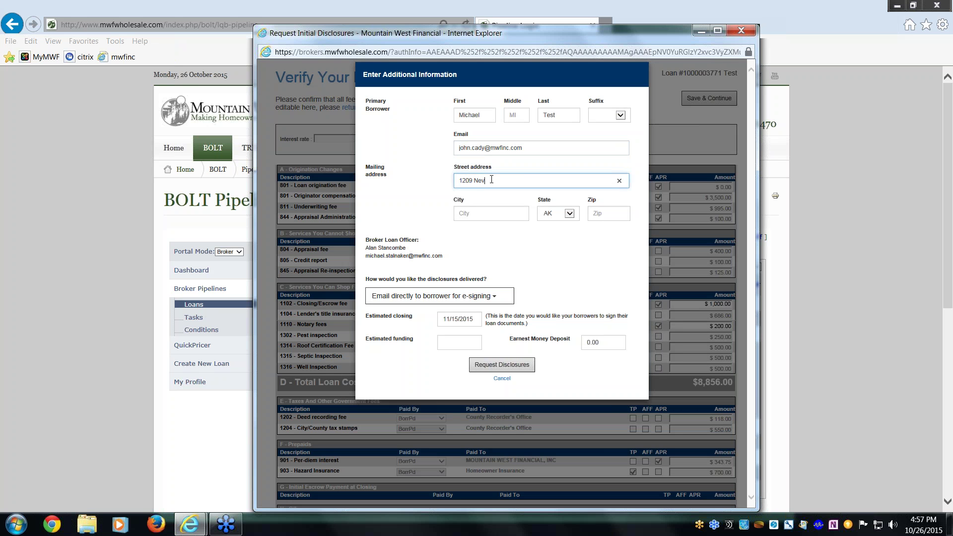
key("Tab")
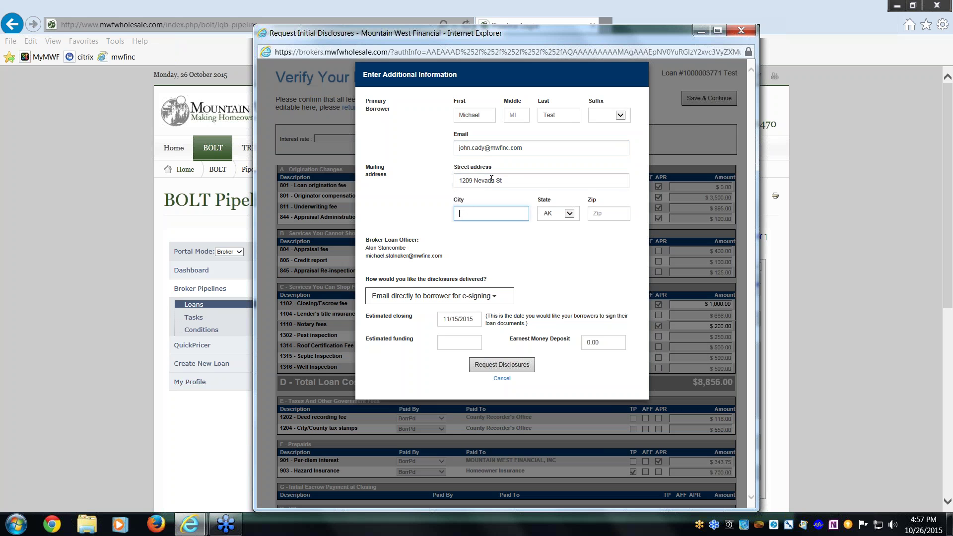
type("Redlands")
key("Tab")
key("c")
key("Tab")
type("9")
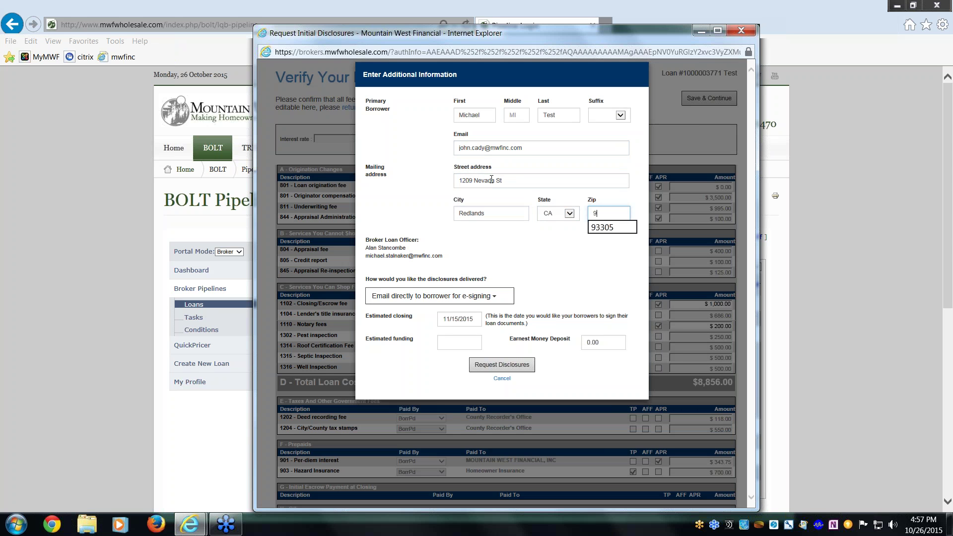
type("2374")
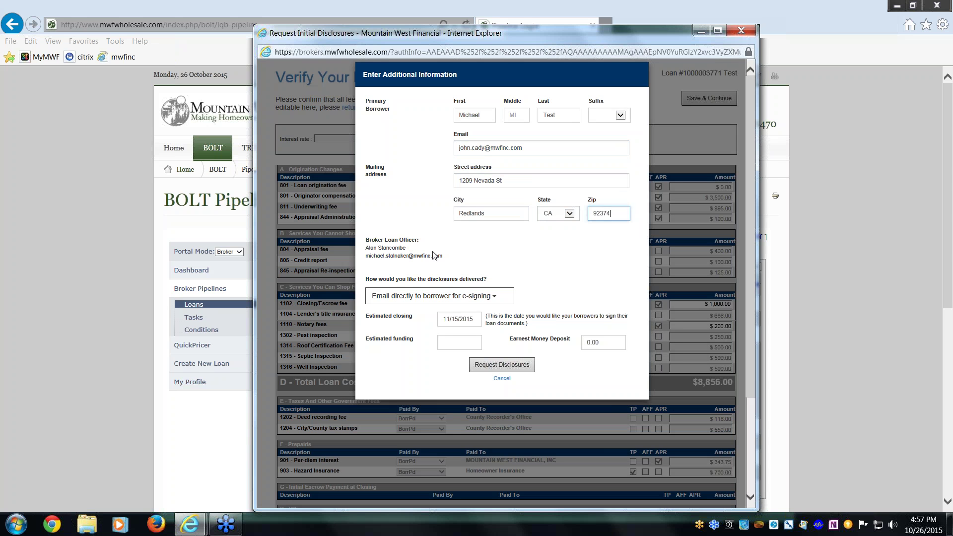
left_click(435, 254)
Keep e-signing as the disclosure delivery method.
left_click(488, 298)
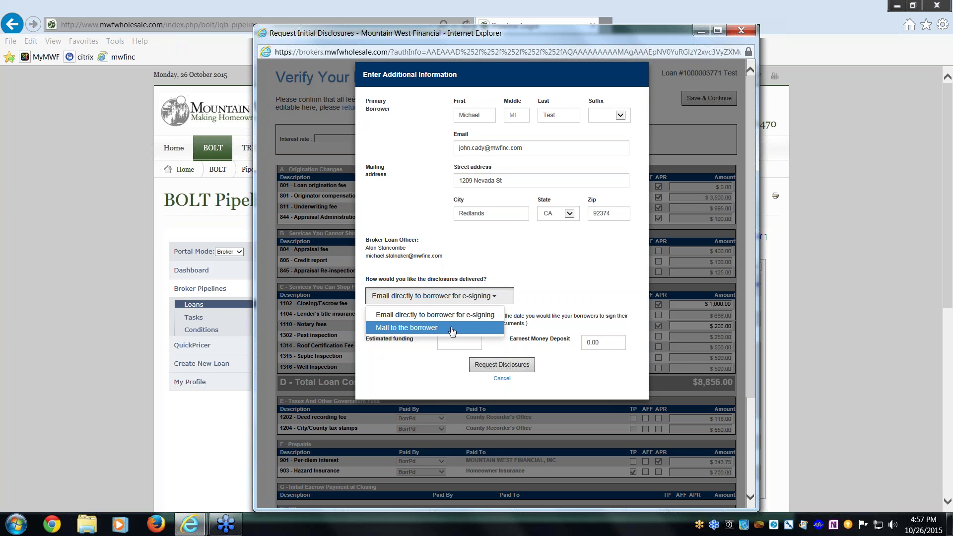
left_click(461, 298)
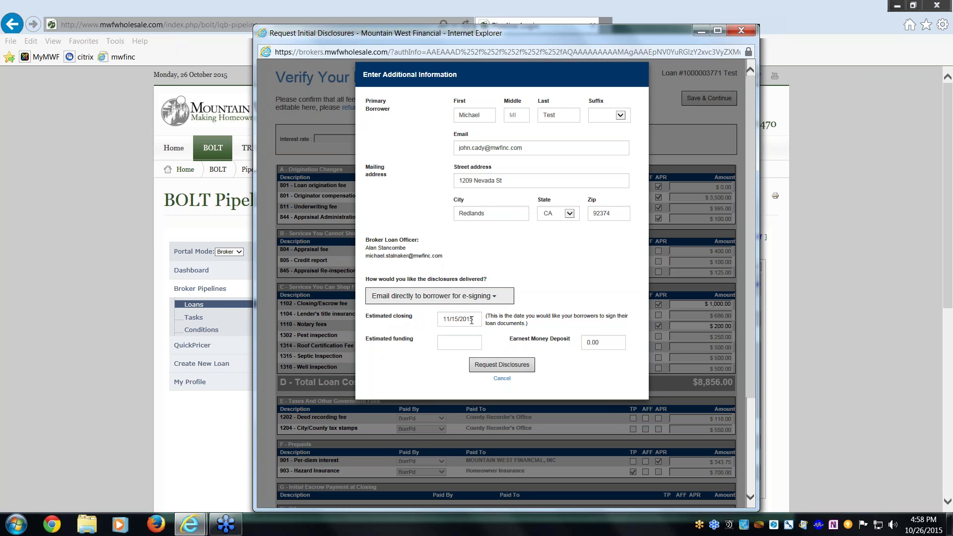
left_click(460, 344)
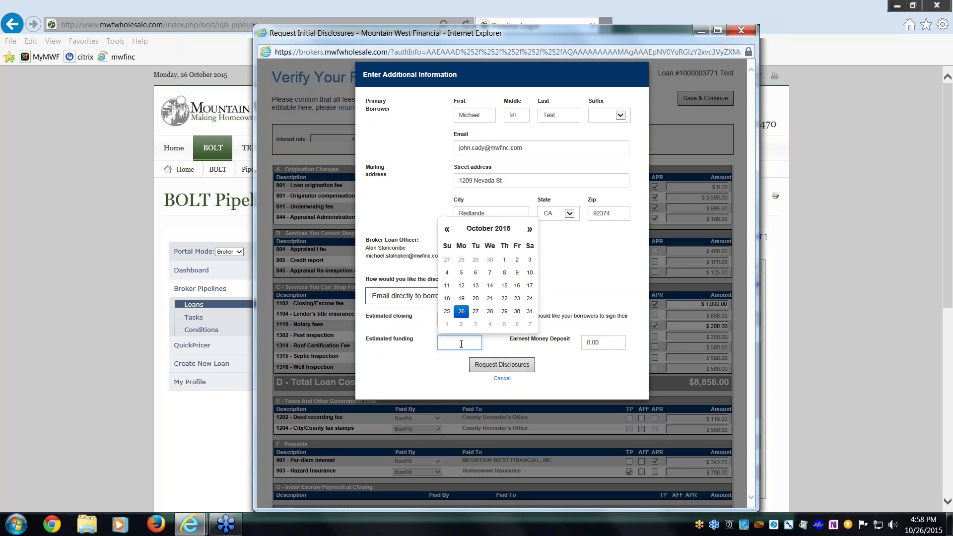
left_click(460, 331)
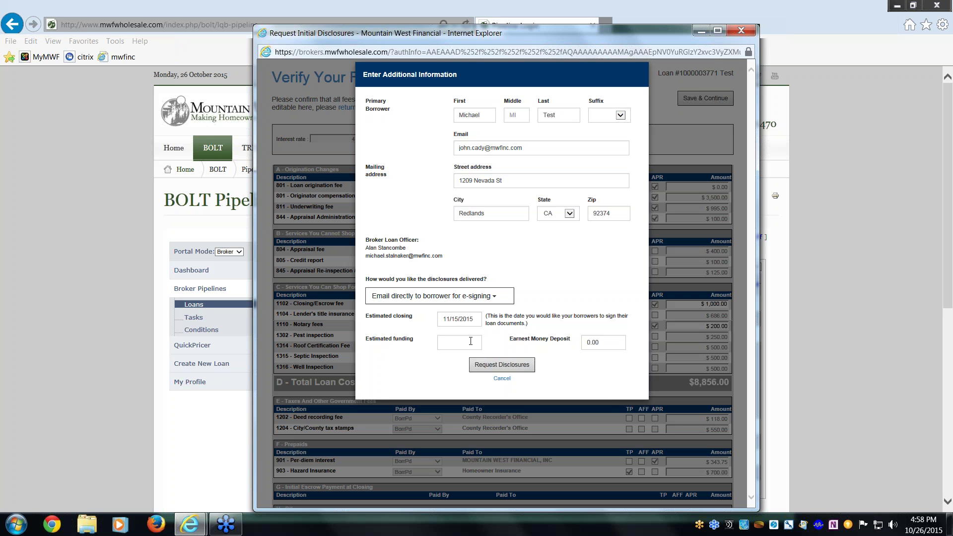
Set estimated closing to 11/16/2015 and estimated funding to 11/18/2015.
left_click(470, 341)
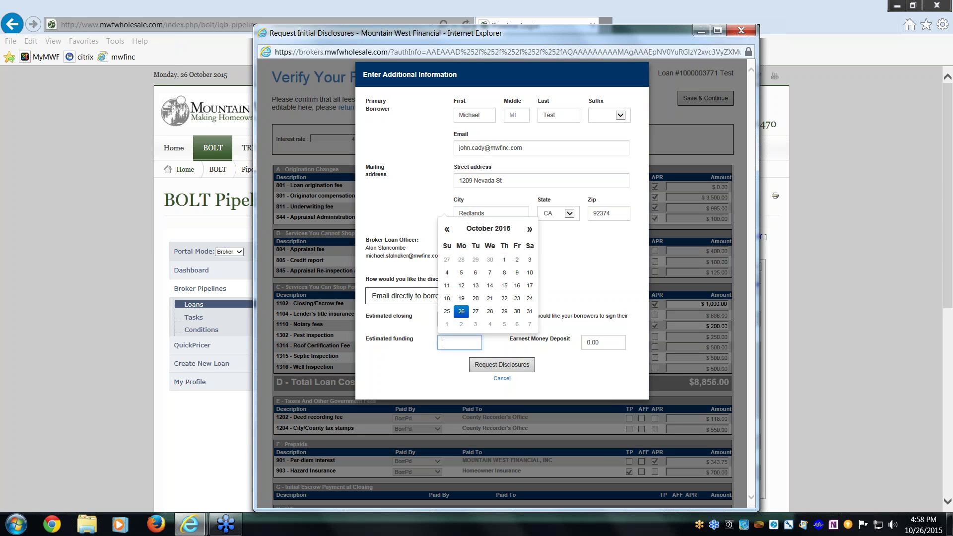
left_click(530, 229)
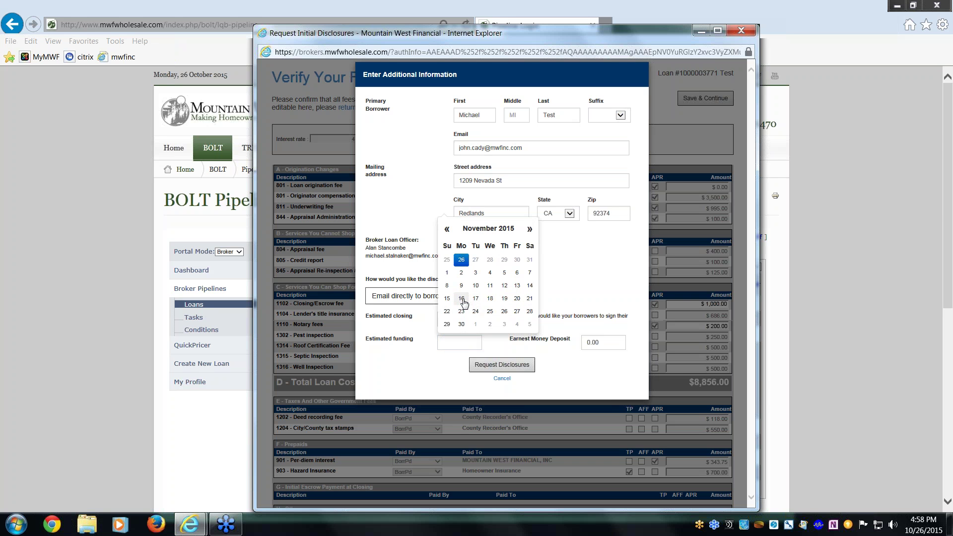
left_click(517, 286)
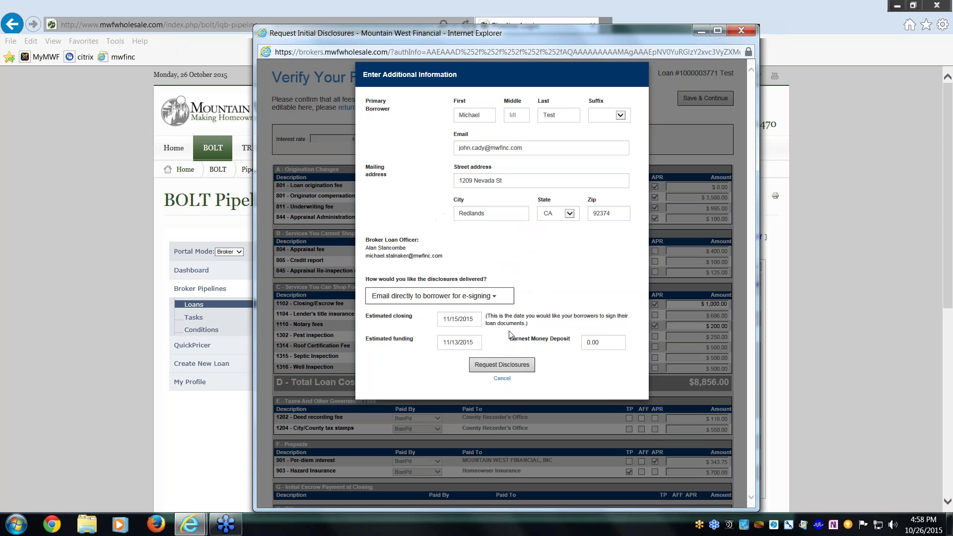
left_click(471, 342)
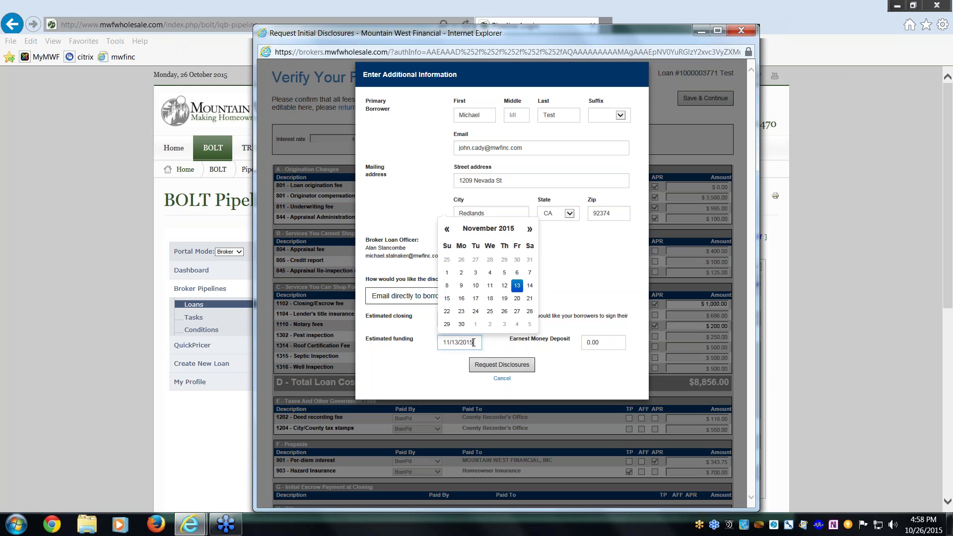
left_click(475, 298)
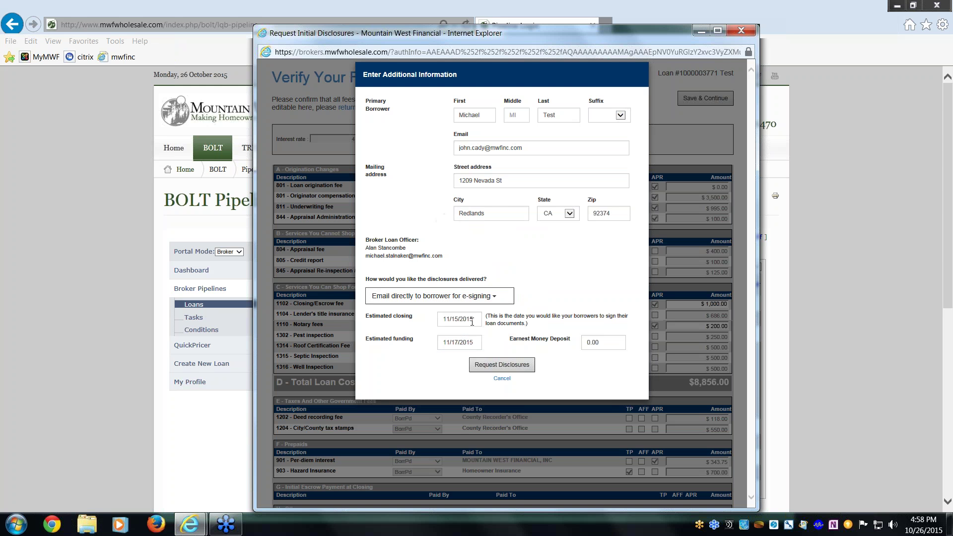
left_click(471, 319)
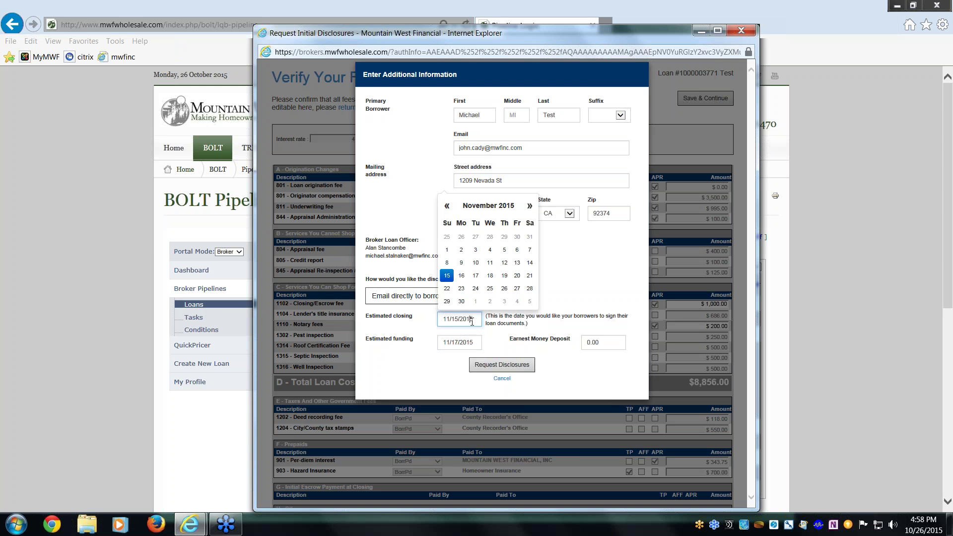
left_click(461, 275)
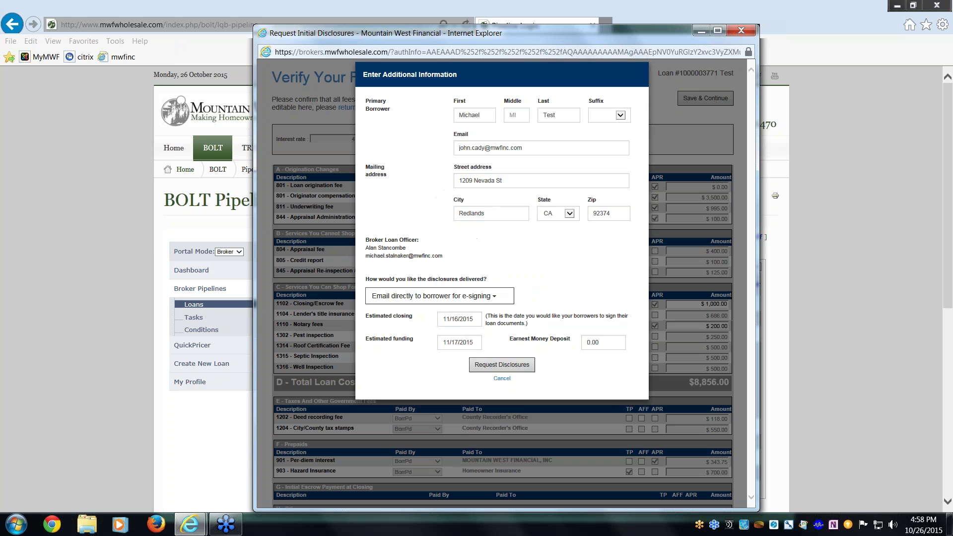
left_click(466, 342)
left_click(489, 298)
left_click(614, 343)
Enter a 5,000.00 earnest money deposit, request the initial disclosures, and close the confirmation.
key("BackSpace")
key("BackSpace")
key("BackSpace")
key("BackSpace")
type("1")
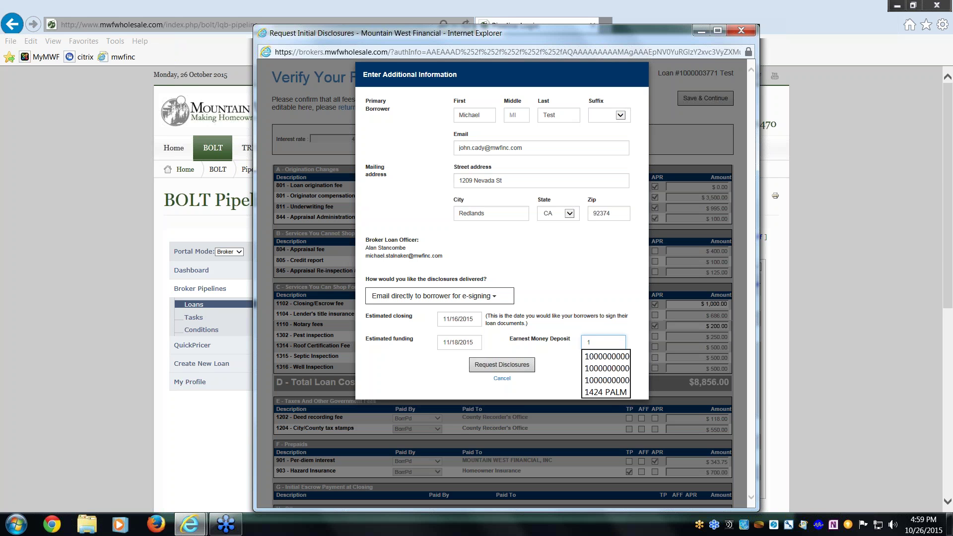
key("BackSpace")
type("5,00")
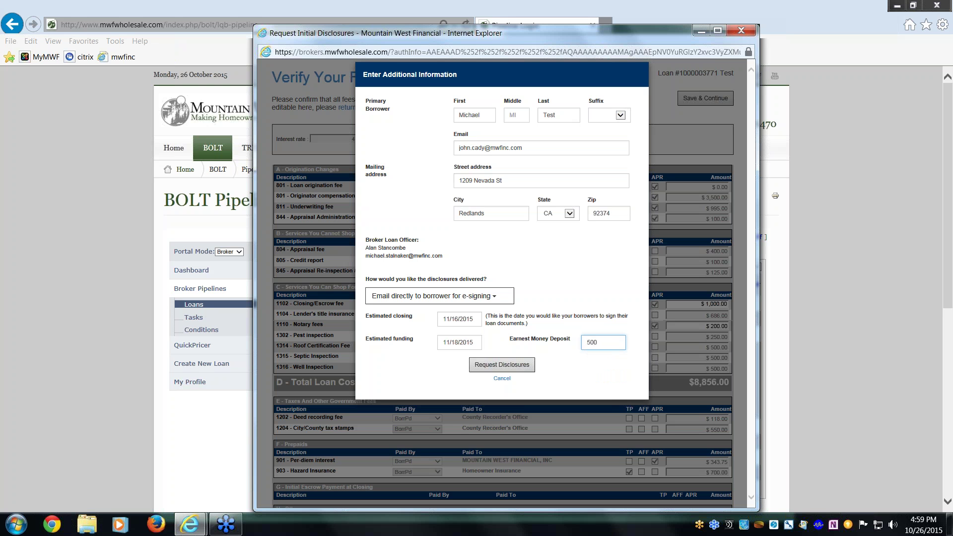
type("0")
left_click(578, 287)
left_click(514, 365)
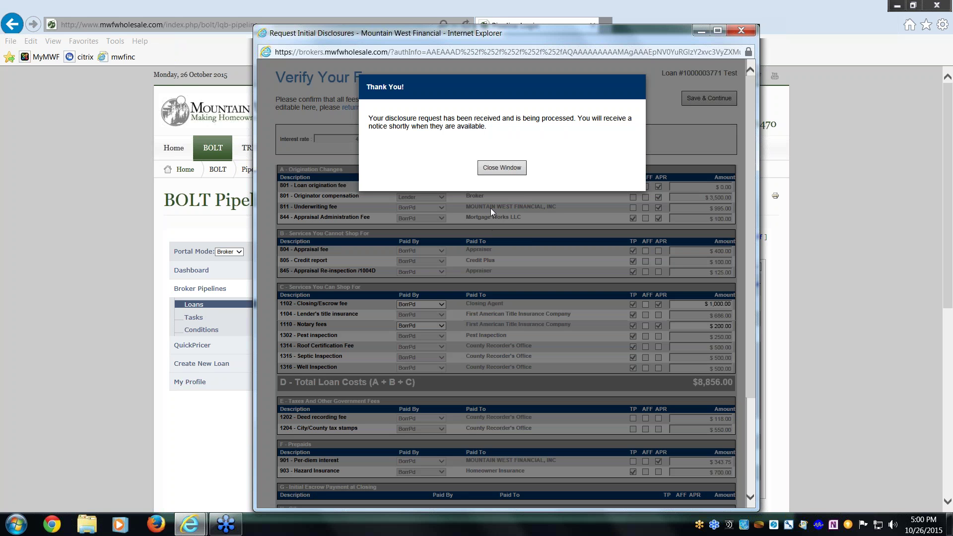
left_click(502, 167)
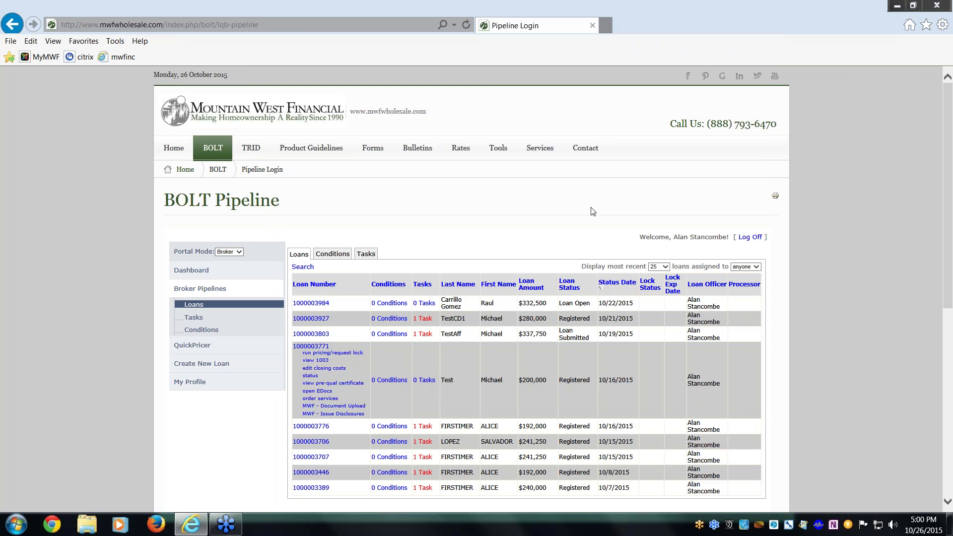